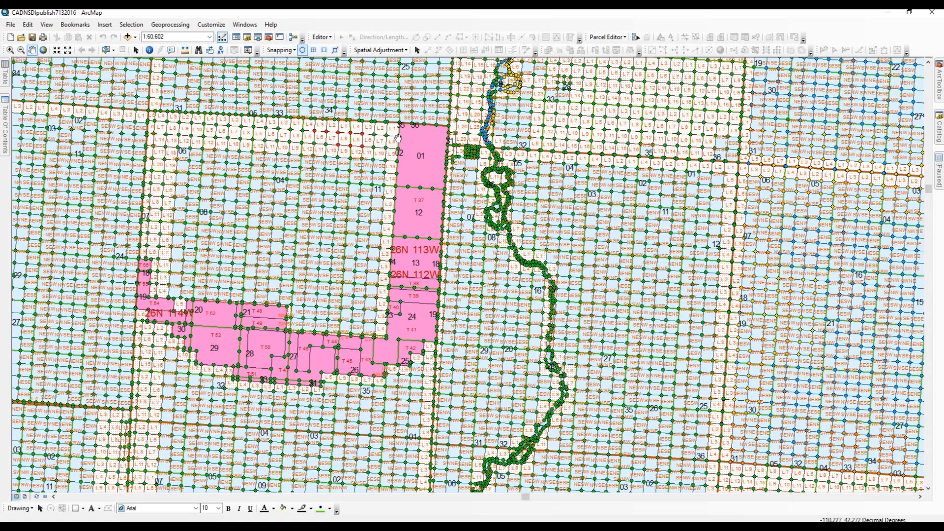
{"action": "left_click", "coordinate": [10, 24]}
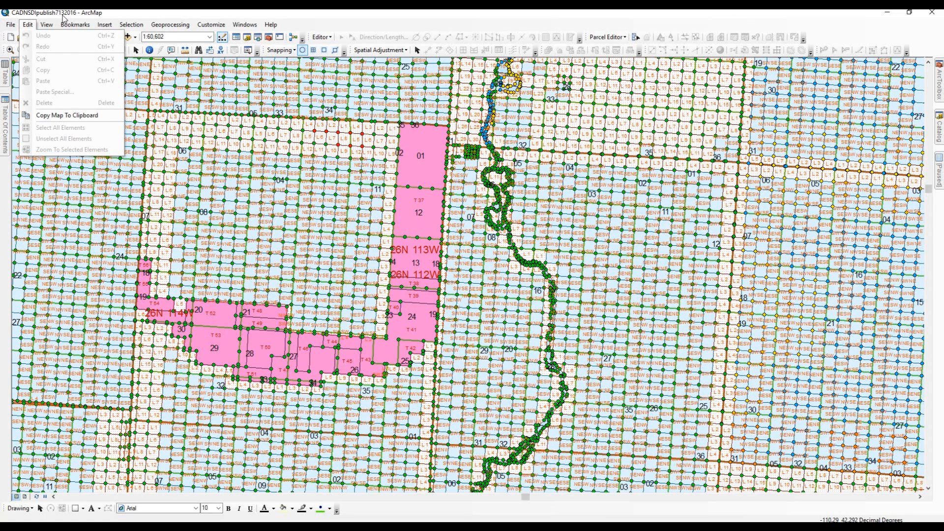
{"action": "left_click", "coordinate": [366, 14]}
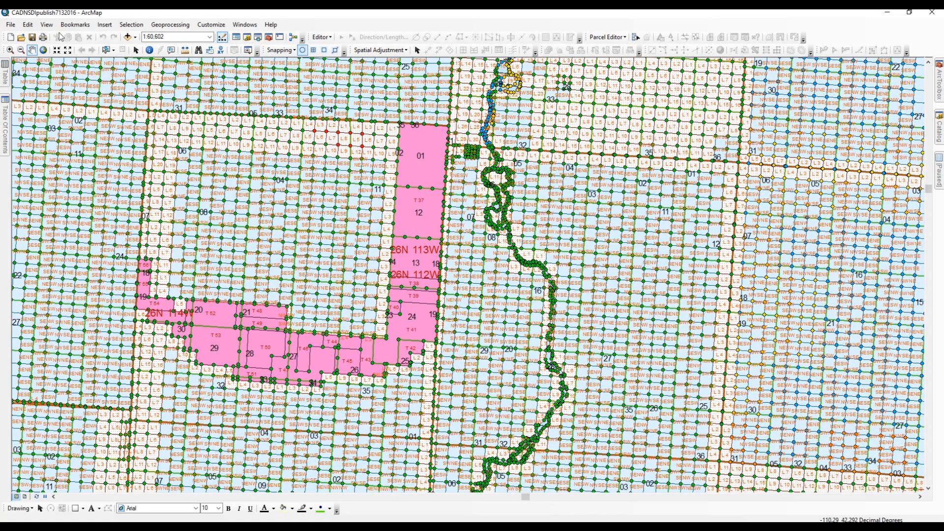
Set the Wyoming PLSSPoint layer's symbology to draw all features with the same single symbol.
{"action": "left_click", "coordinate": [5, 105]}
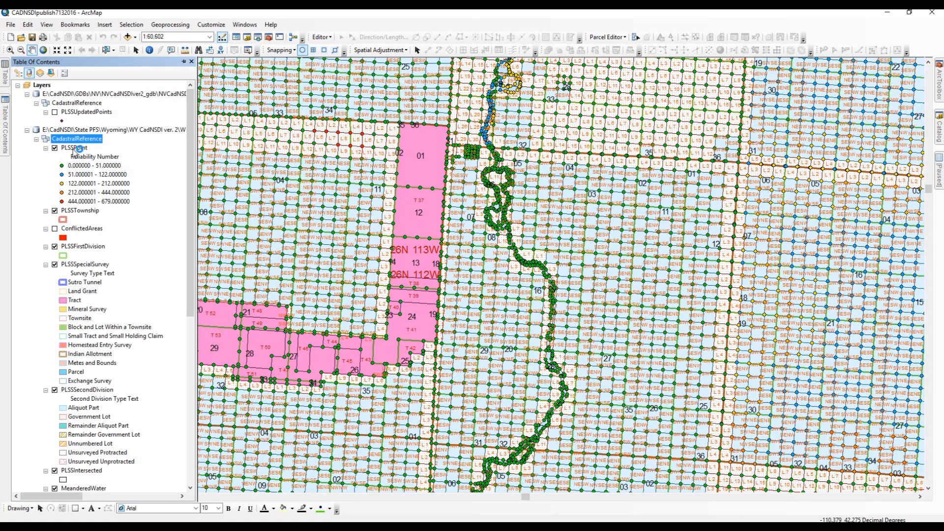
{"action": "left_click", "coordinate": [73, 149]}
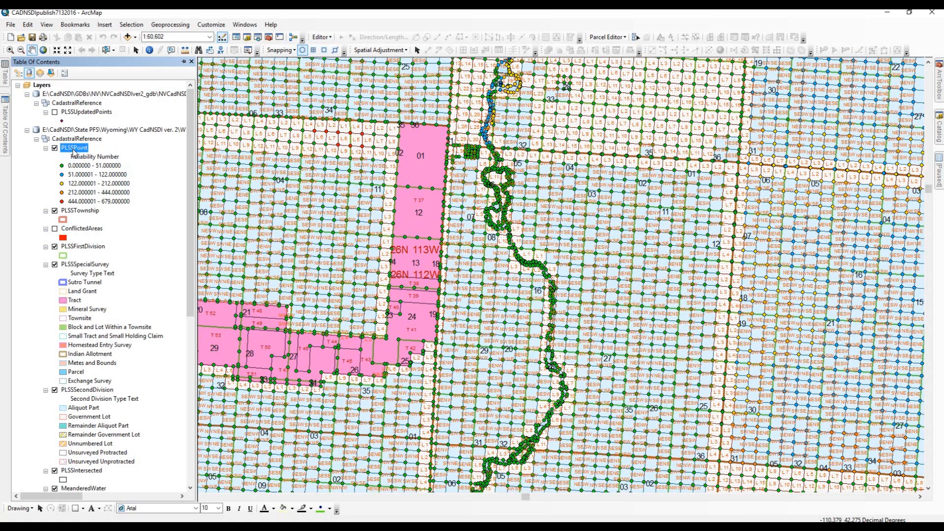
{"action": "right_click", "coordinate": [74, 150]}
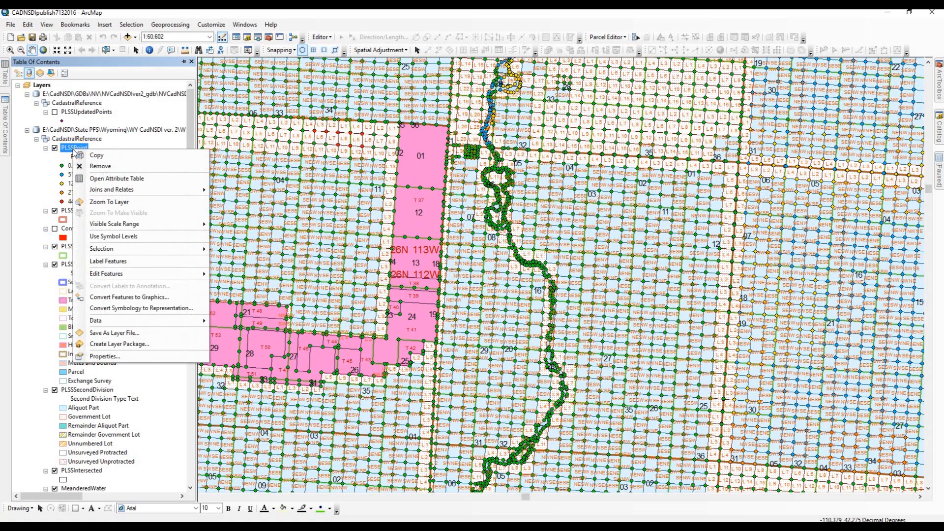
{"action": "left_click", "coordinate": [104, 356]}
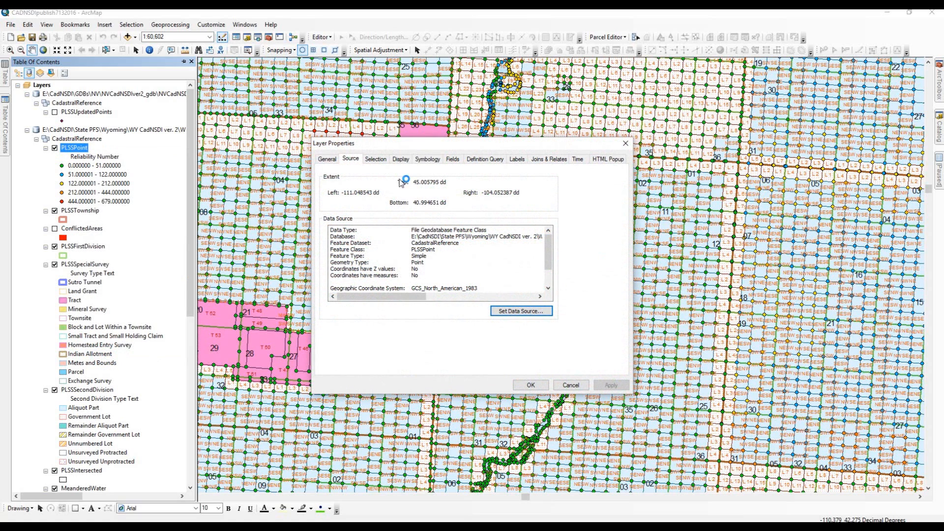
{"action": "left_click", "coordinate": [424, 159]}
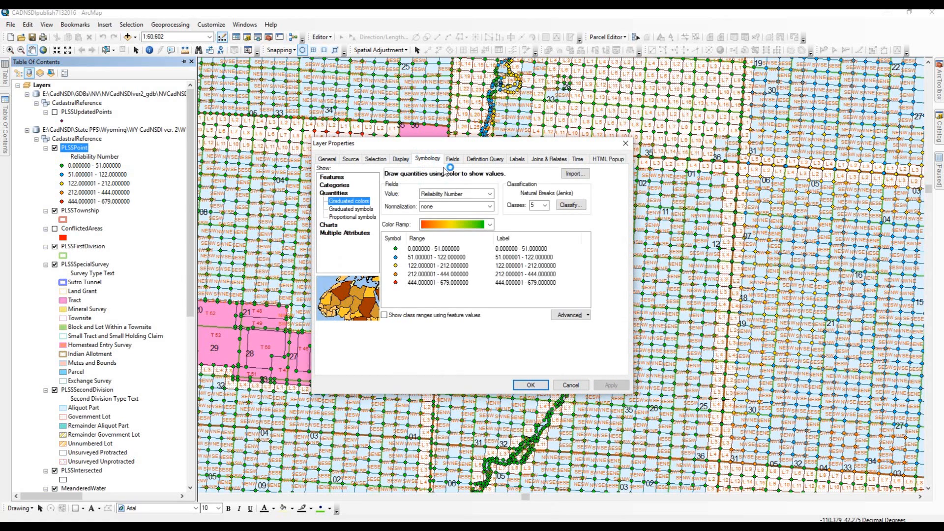
{"action": "left_click", "coordinate": [335, 186]}
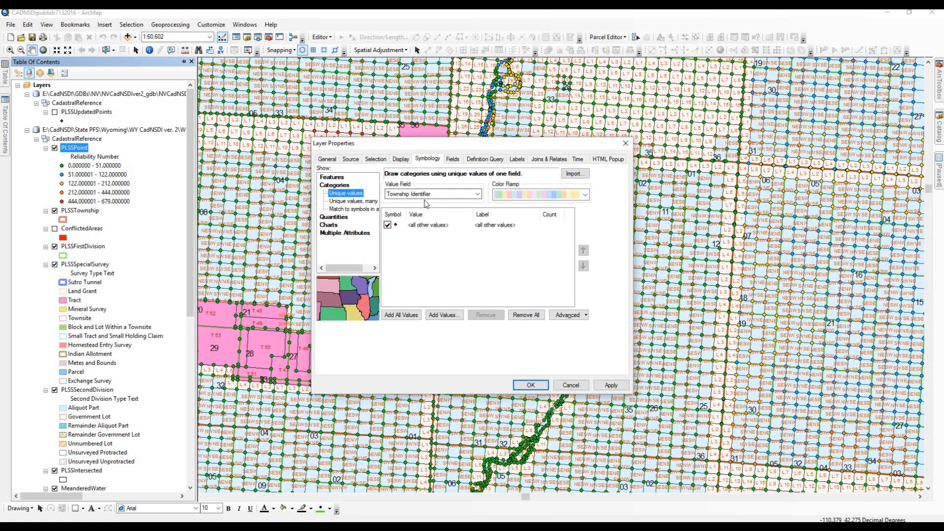
{"action": "left_click", "coordinate": [330, 178]}
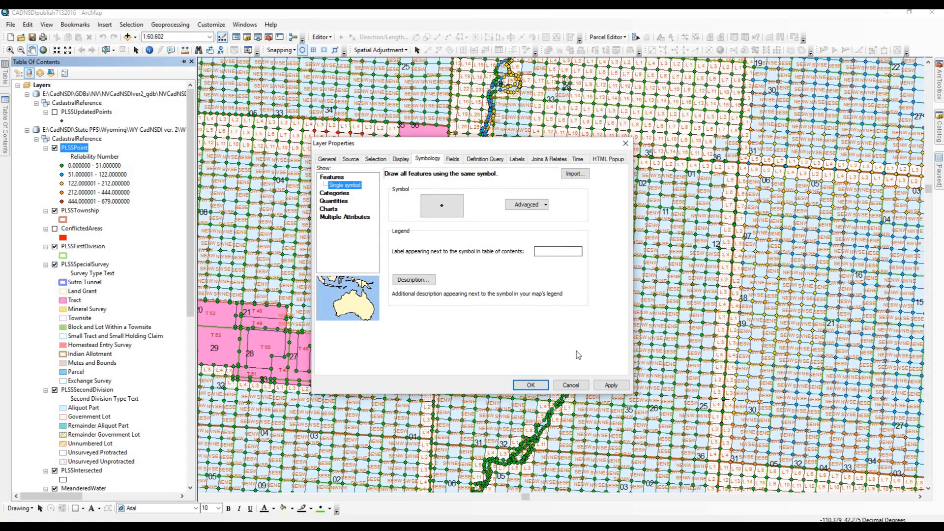
{"action": "left_click", "coordinate": [620, 387]}
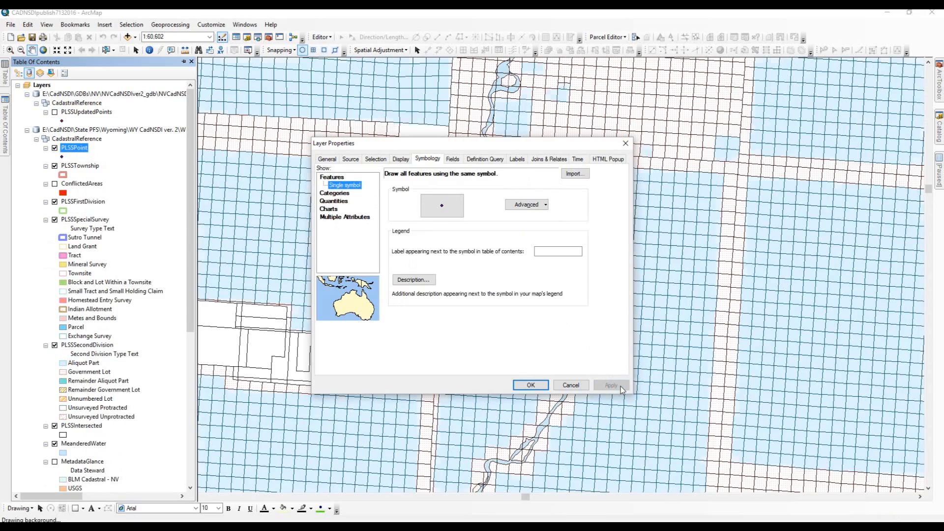
{"action": "left_click", "coordinate": [525, 385]}
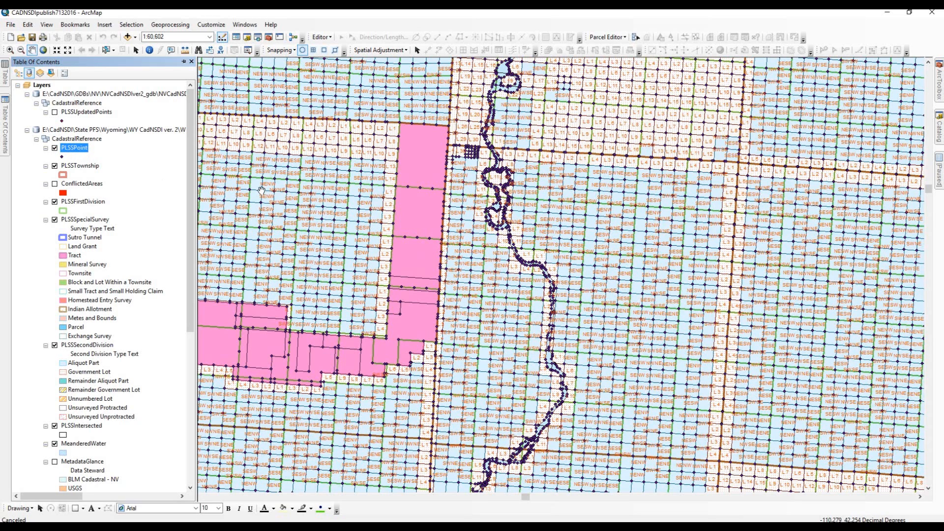
Examine the PLSSPoint layer's symbology settings and the style options for its point symbol.
{"action": "right_click", "coordinate": [73, 147]}
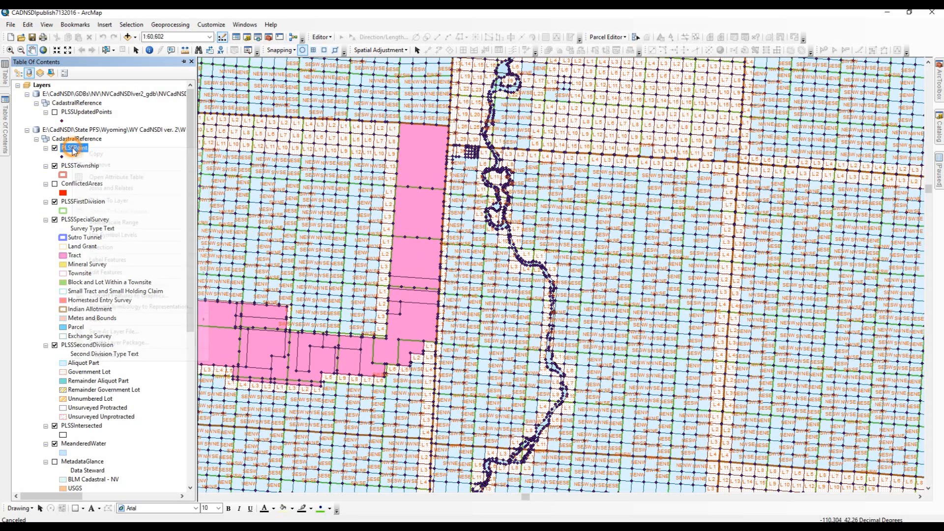
{"action": "left_click", "coordinate": [104, 354]}
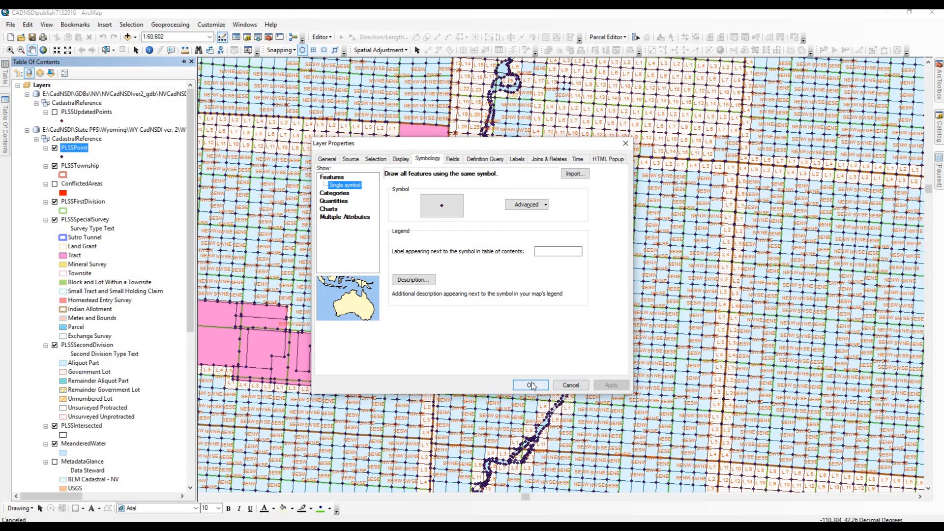
{"action": "left_click", "coordinate": [572, 386]}
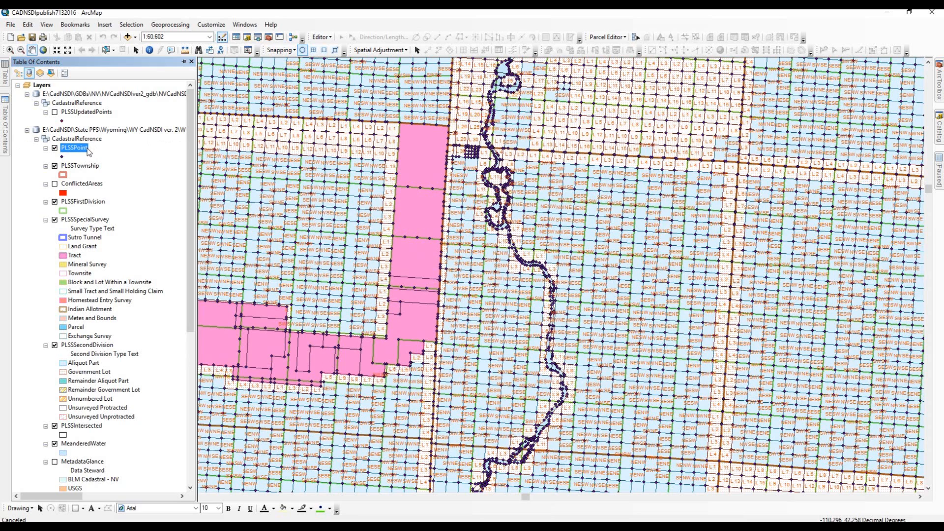
{"action": "left_click", "coordinate": [62, 157]}
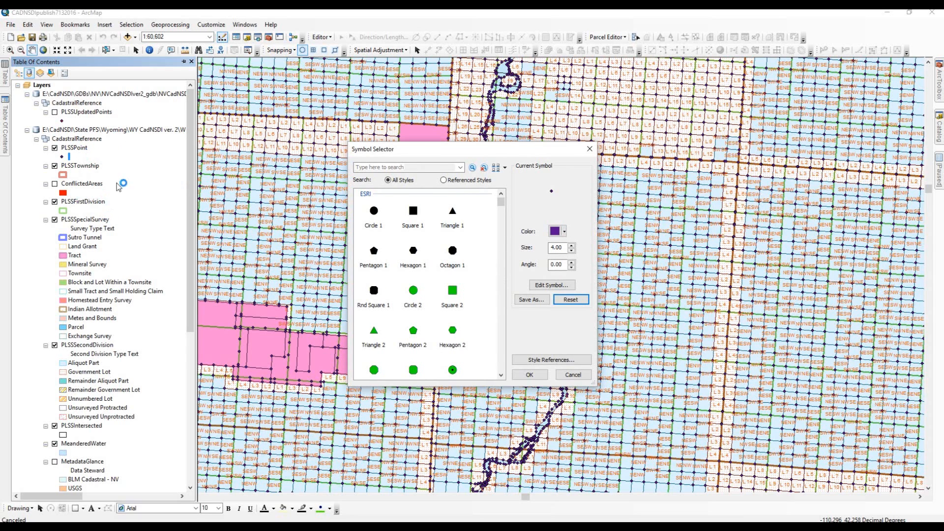
{"action": "left_click", "coordinate": [573, 374]}
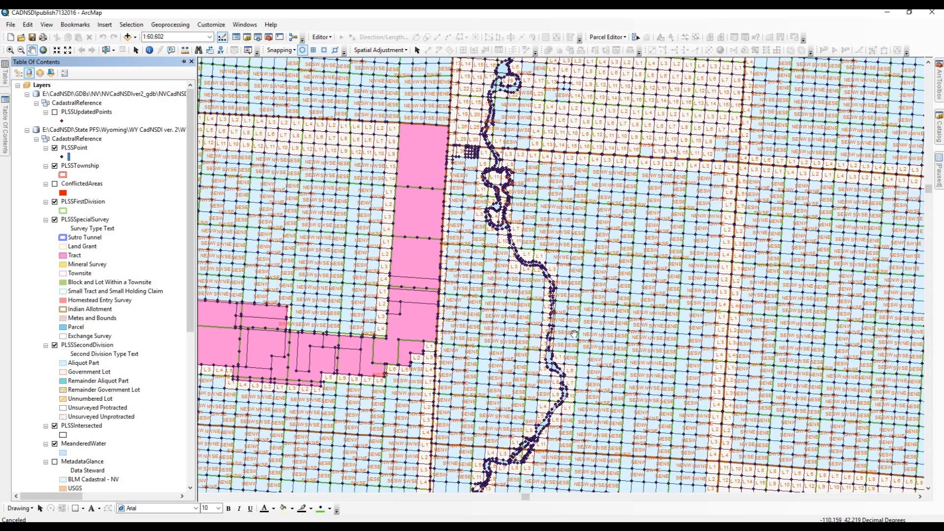
{"action": "left_click", "coordinate": [183, 61]}
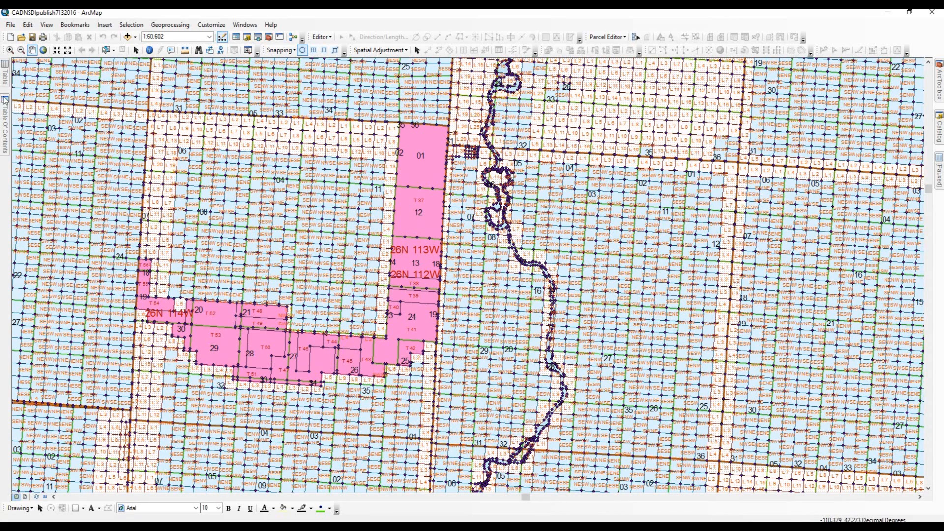
Open the data source selection for the PLSSPoint layer and browse up to the PublishingCadNSDI folder.
{"action": "mouse_move", "coordinate": [6, 101]}
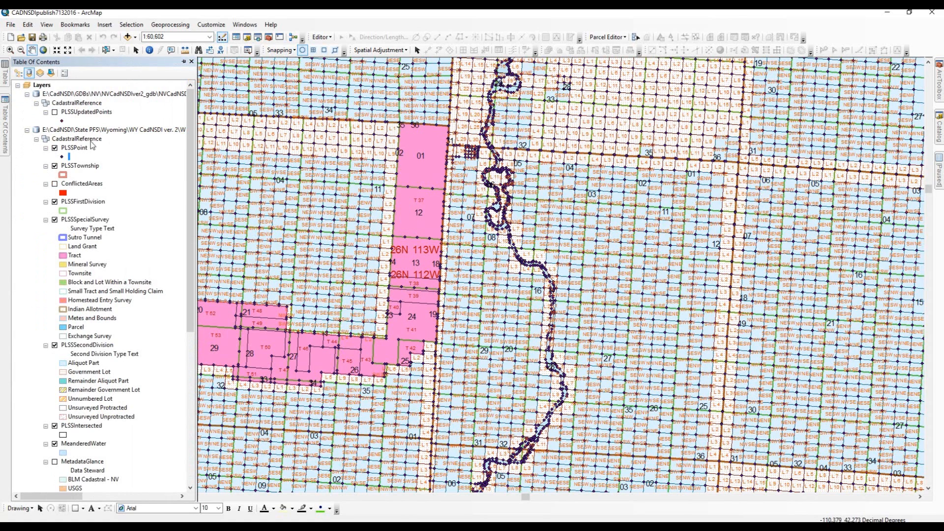
{"action": "left_click", "coordinate": [74, 148]}
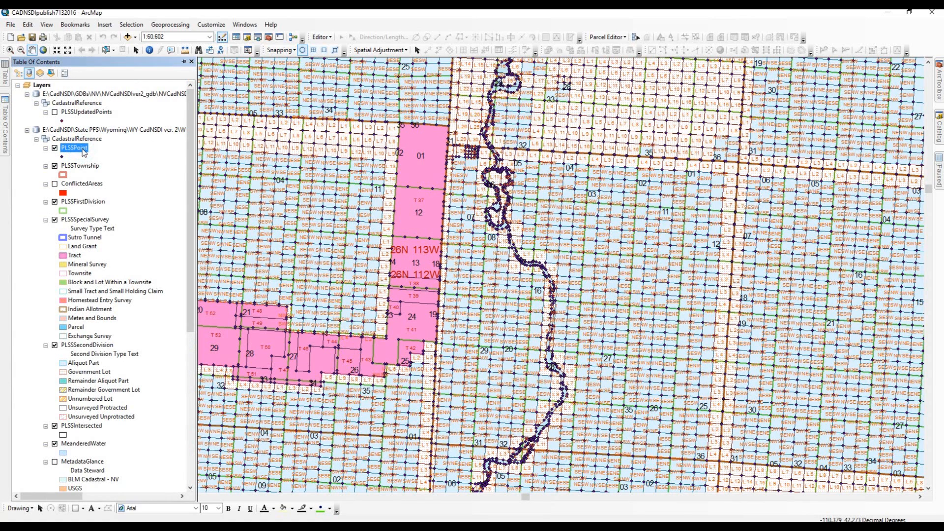
{"action": "right_click", "coordinate": [83, 150]}
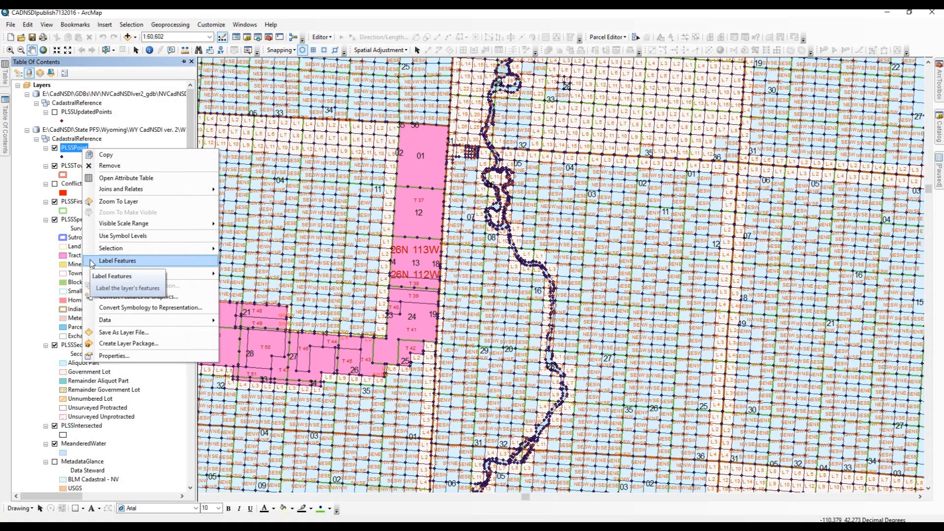
{"action": "left_click", "coordinate": [110, 356]}
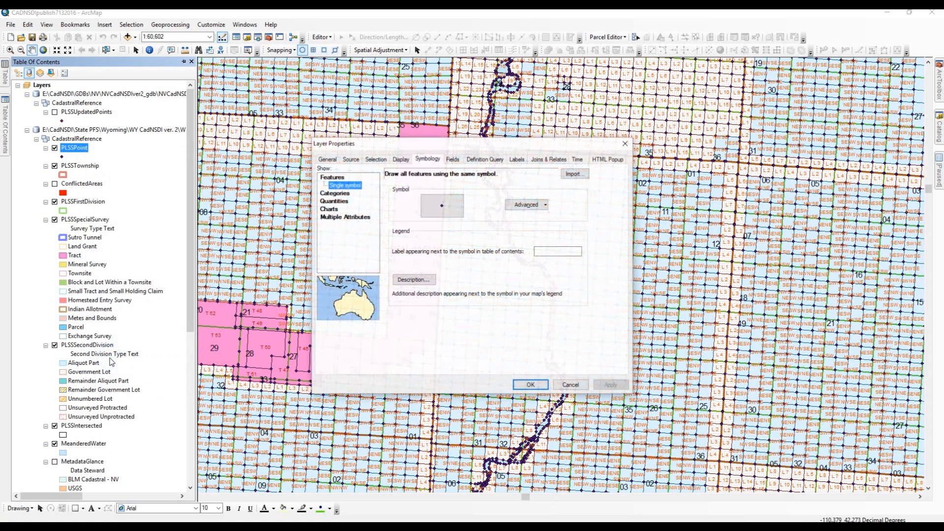
{"action": "left_click", "coordinate": [350, 159]}
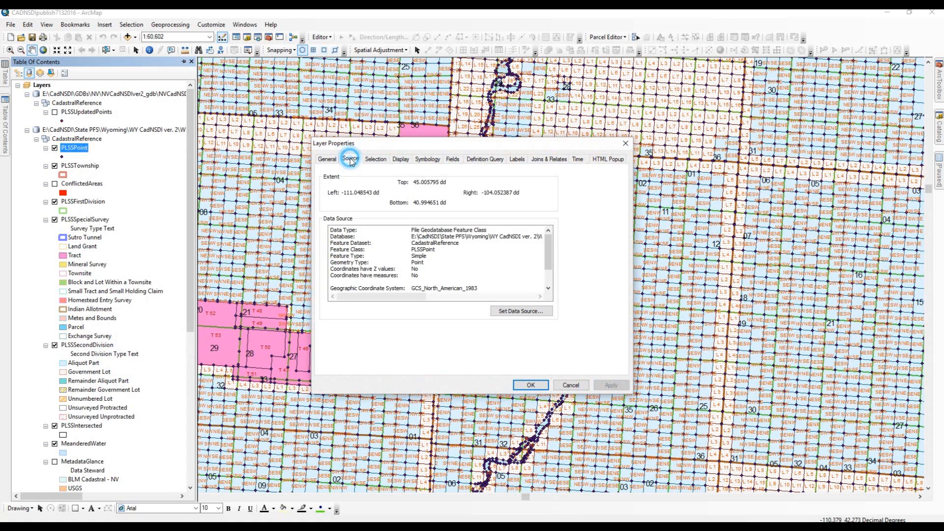
{"action": "left_click", "coordinate": [516, 311]}
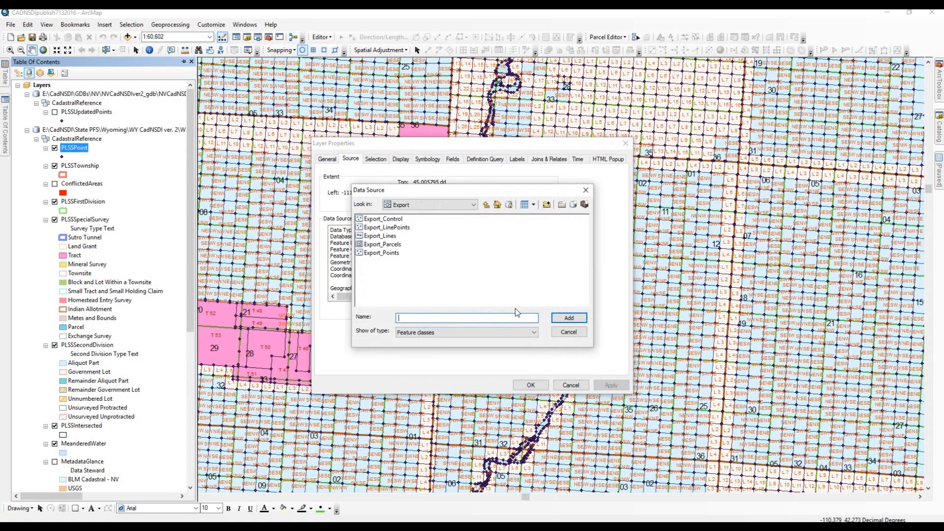
{"action": "left_click", "coordinate": [485, 206]}
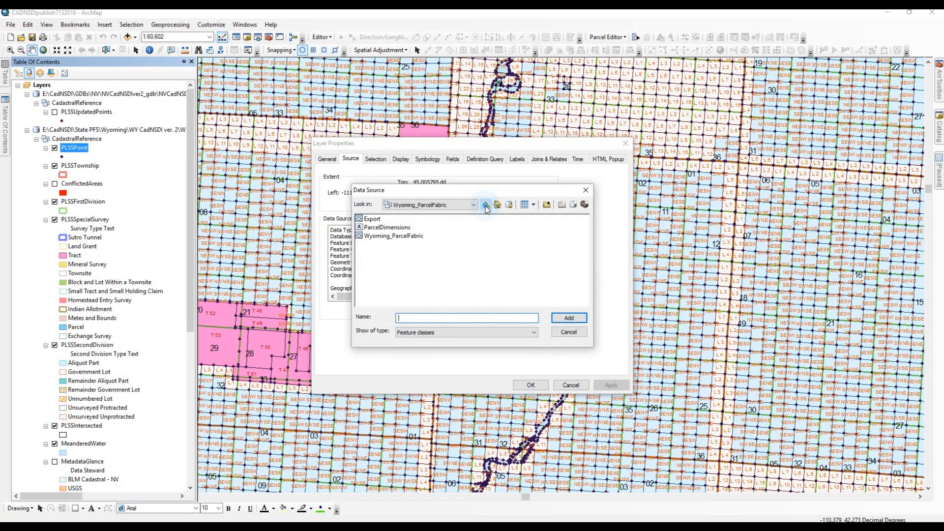
{"action": "left_click", "coordinate": [486, 206]}
{"action": "left_click", "coordinate": [486, 205]}
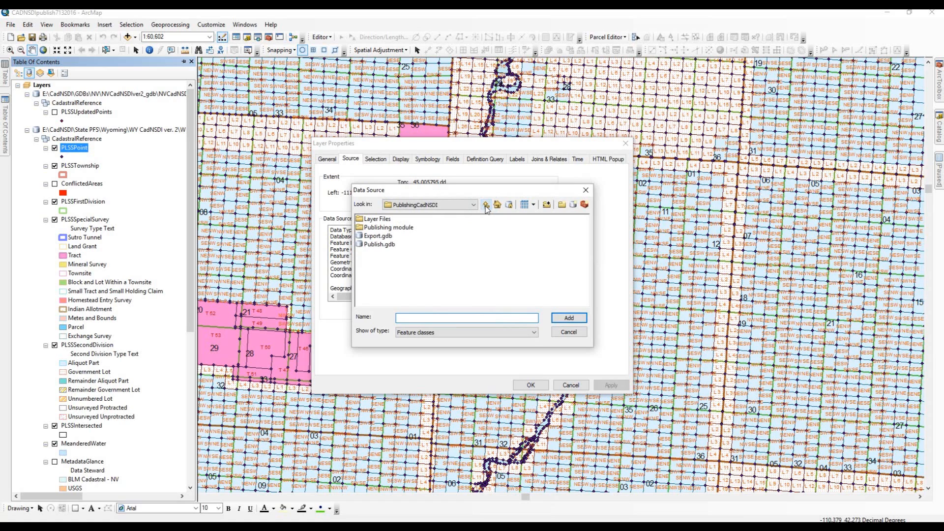
Set the PLSSPoint layer's data source to the PLSSPoint feature class in the CadastralReference dataset of Publish.gdb.
{"action": "double_click", "coordinate": [376, 245]}
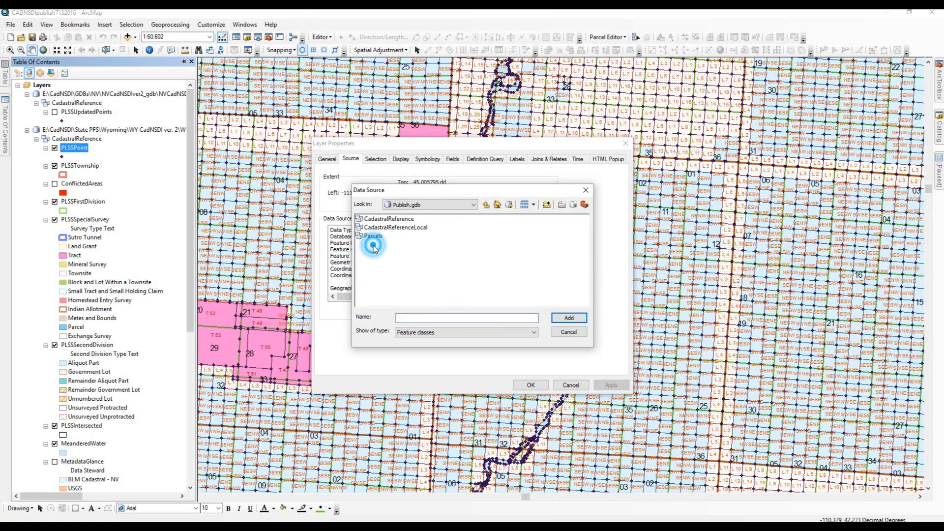
{"action": "left_click", "coordinate": [377, 222]}
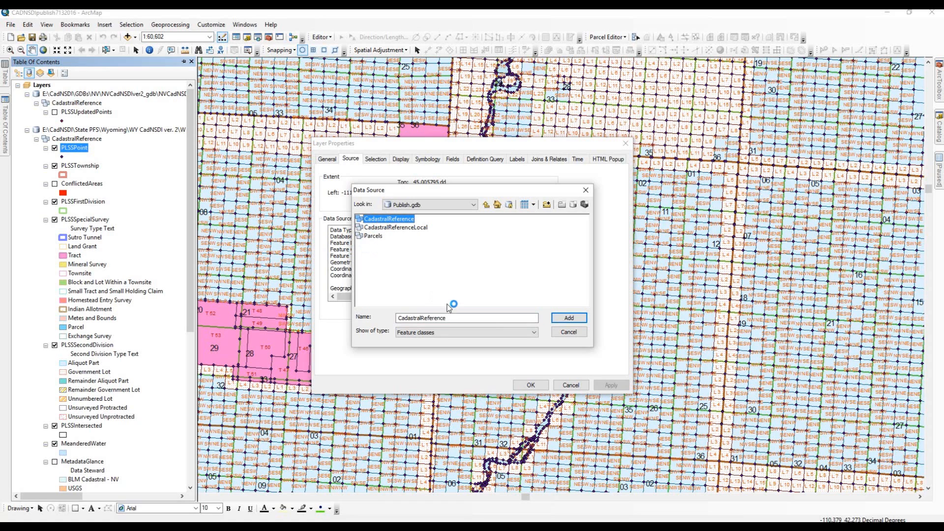
{"action": "left_click", "coordinate": [565, 320]}
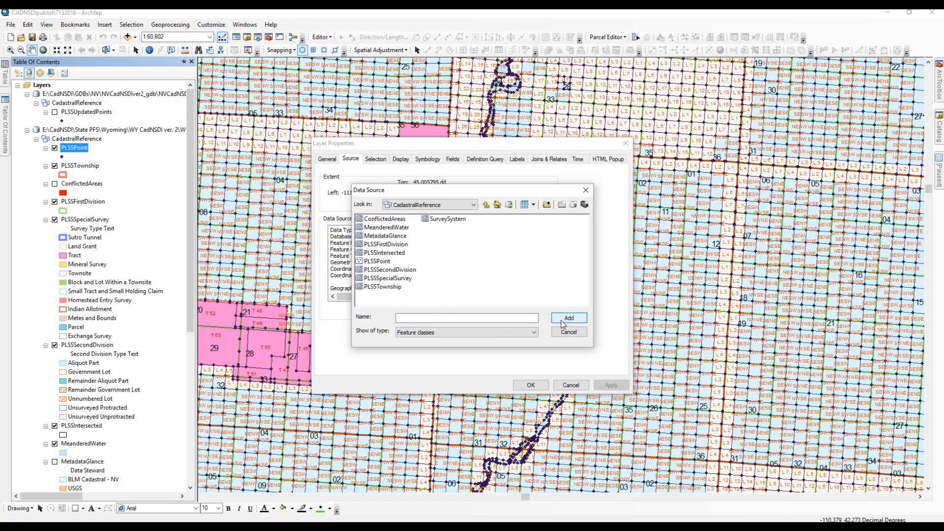
{"action": "left_click", "coordinate": [373, 263]}
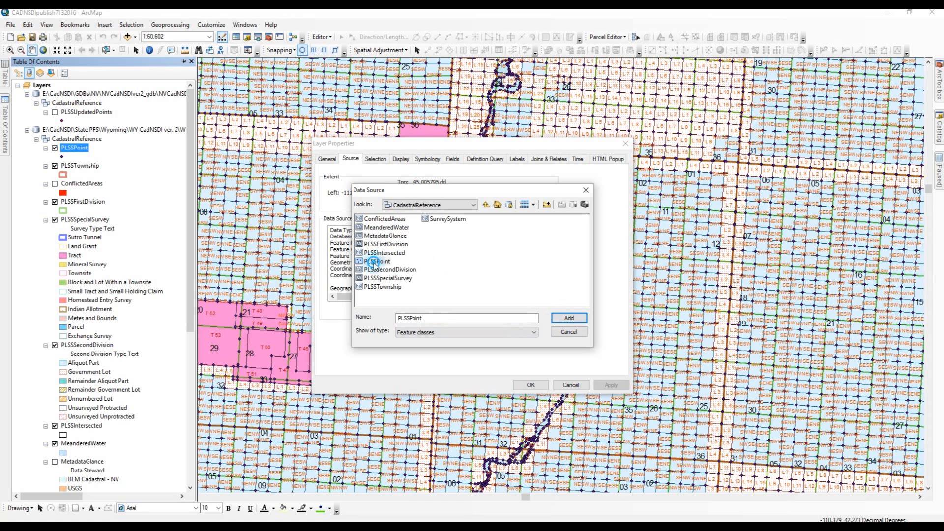
{"action": "left_click", "coordinate": [568, 320]}
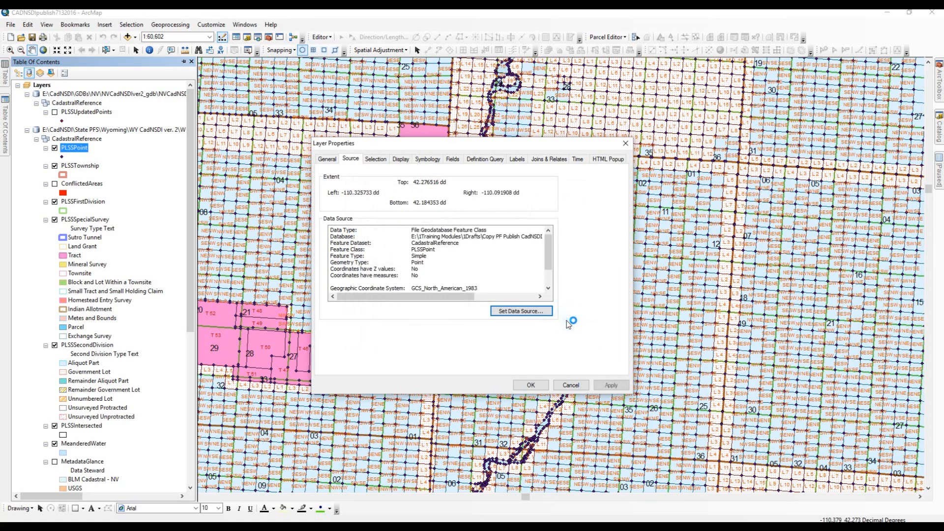
{"action": "left_click", "coordinate": [609, 386]}
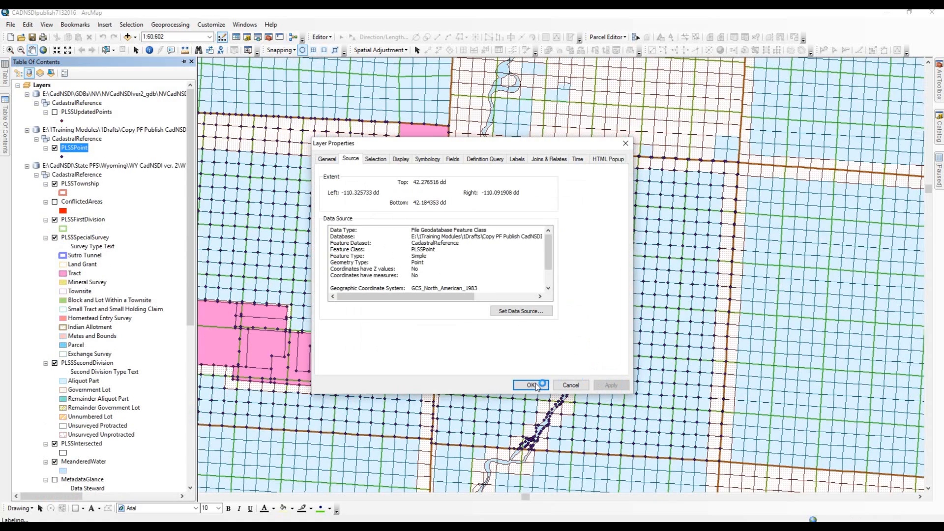
{"action": "left_click", "coordinate": [533, 386]}
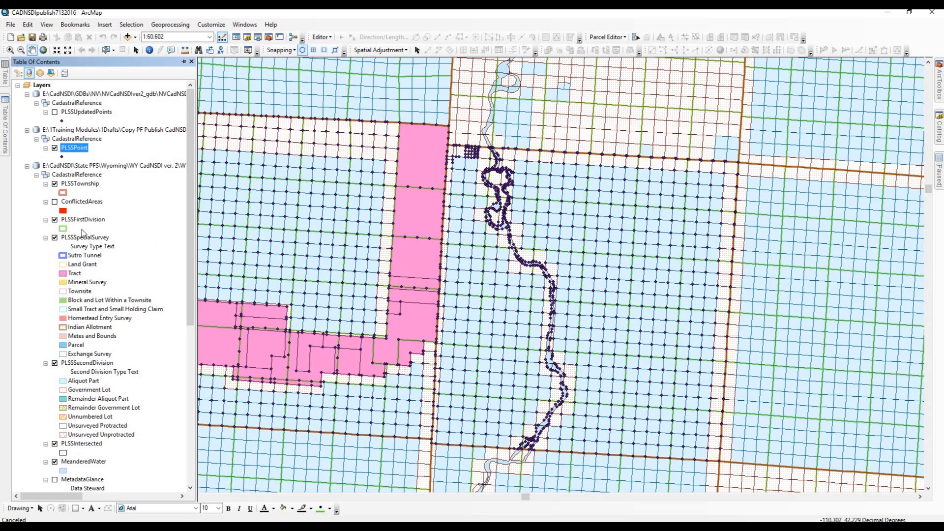
Set the PLSSTownship layer's data source to the PLSSTownship feature class in the publishing CadastralReference dataset.
{"action": "right_click", "coordinate": [78, 188]}
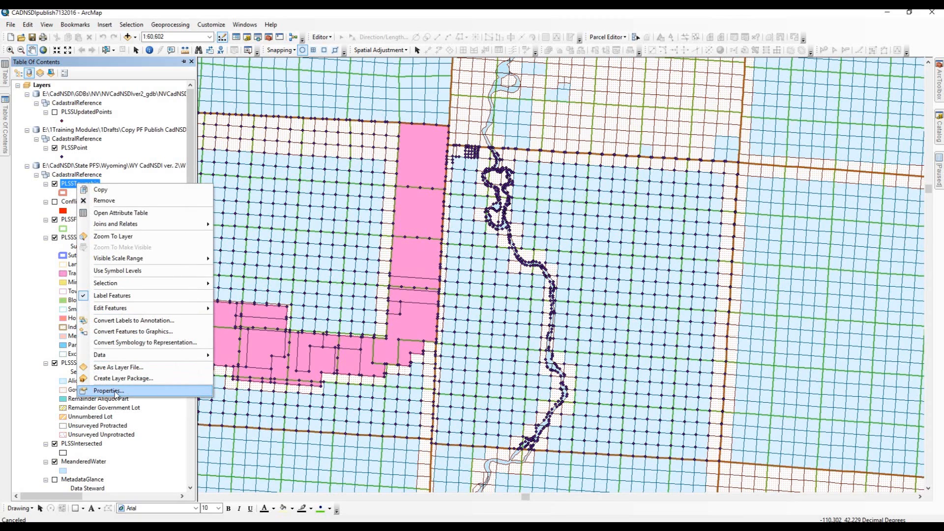
{"action": "left_click", "coordinate": [116, 392]}
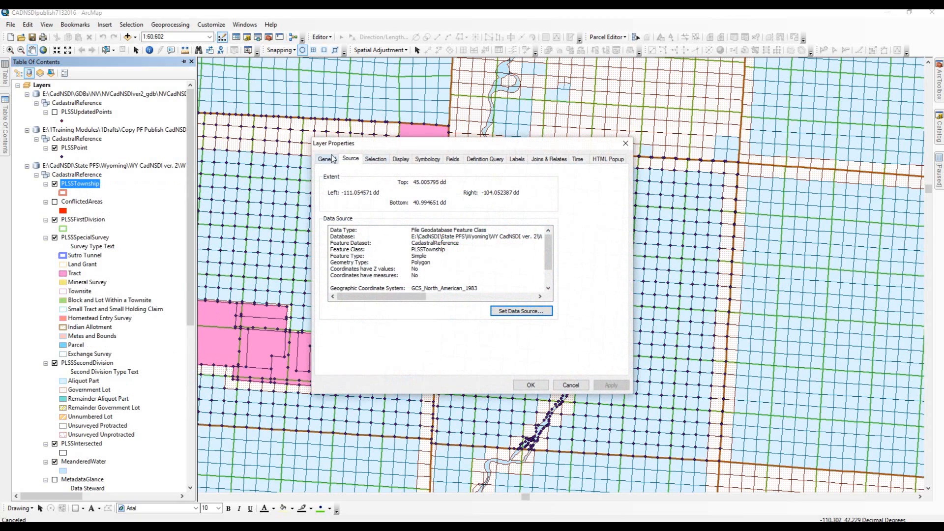
{"action": "left_click", "coordinate": [520, 312]}
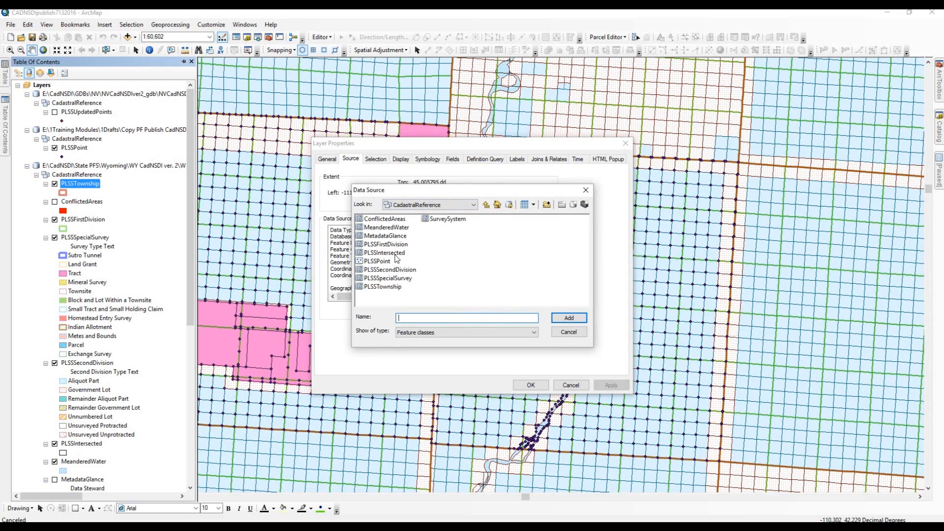
{"action": "left_click", "coordinate": [392, 287]}
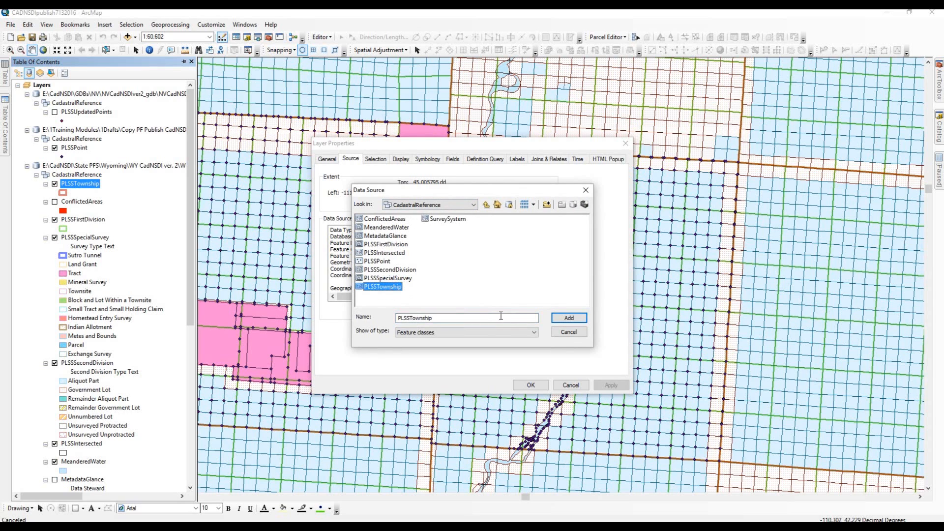
{"action": "left_click", "coordinate": [568, 318]}
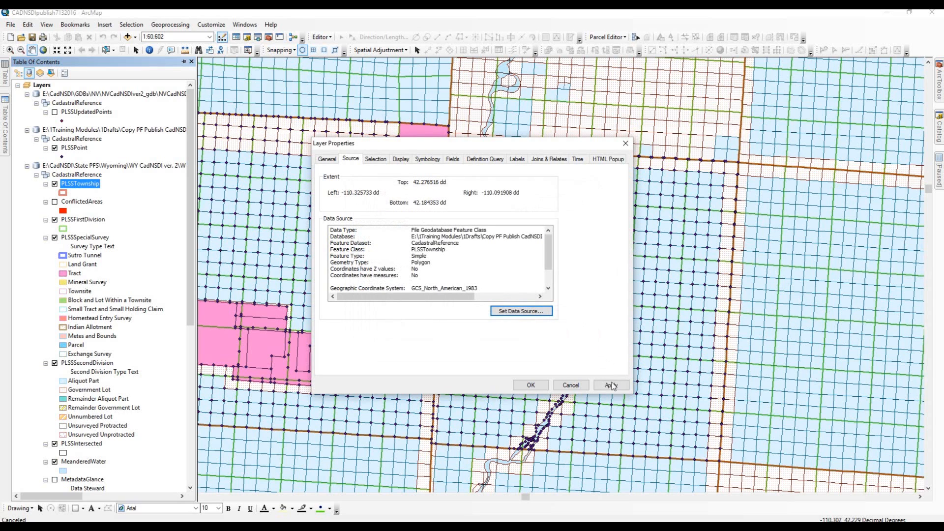
{"action": "left_click", "coordinate": [611, 384]}
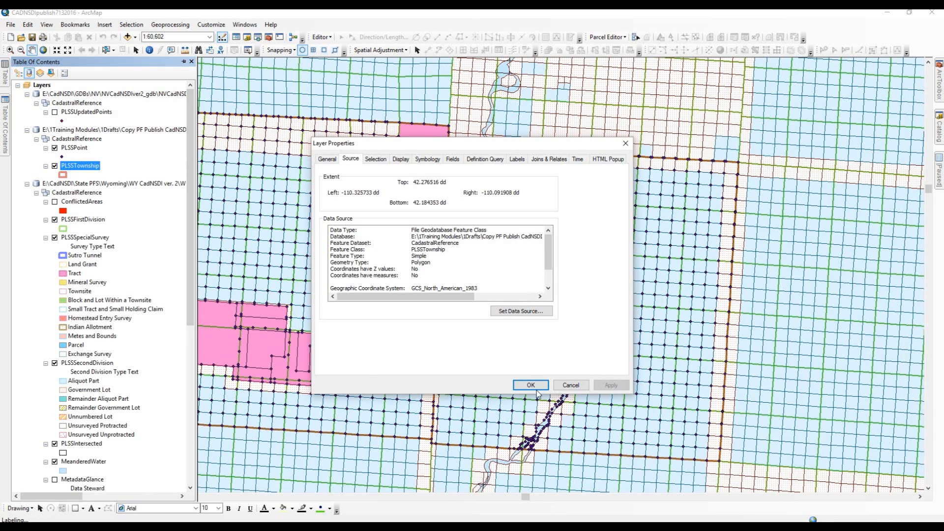
{"action": "left_click", "coordinate": [533, 386]}
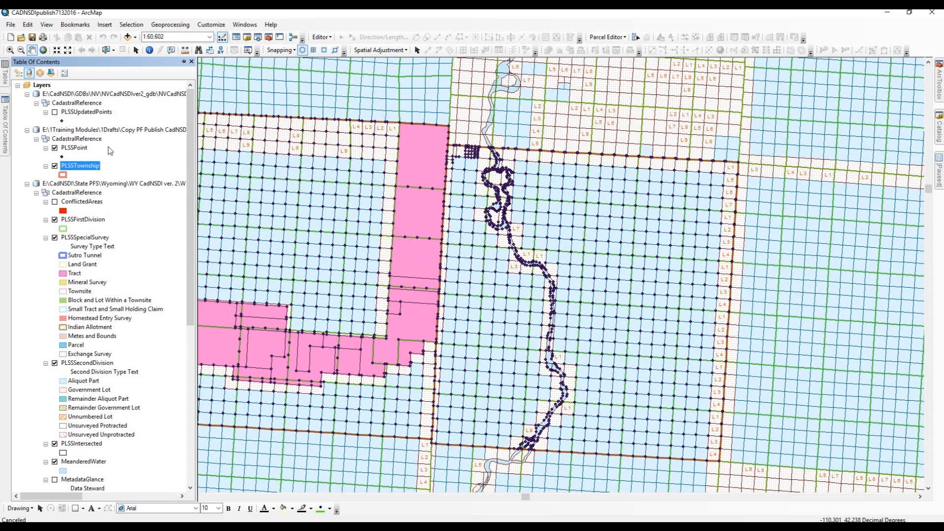
Repoint the ConflictedAreas layer to the ConflictedAreas feature class in the publishing CadastralReference dataset.
{"action": "left_click", "coordinate": [76, 203]}
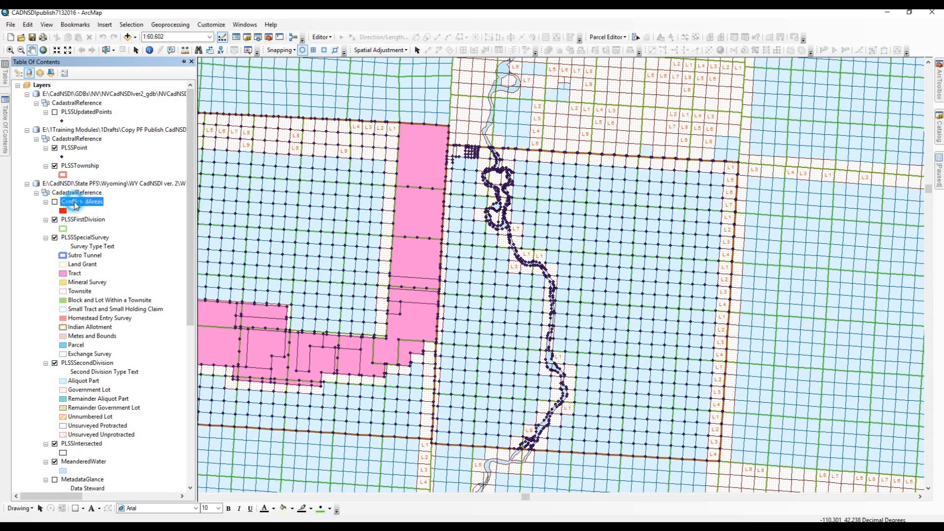
{"action": "right_click", "coordinate": [76, 202]}
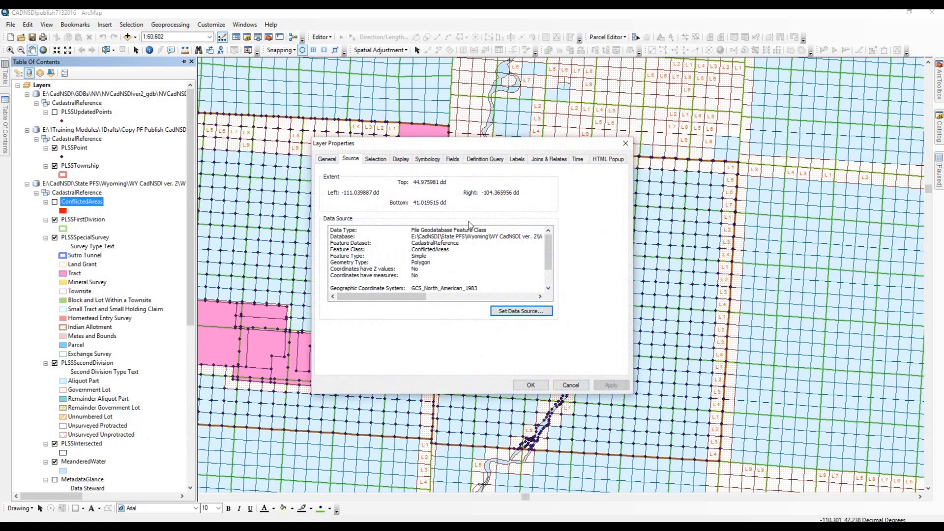
{"action": "left_click", "coordinate": [516, 313]}
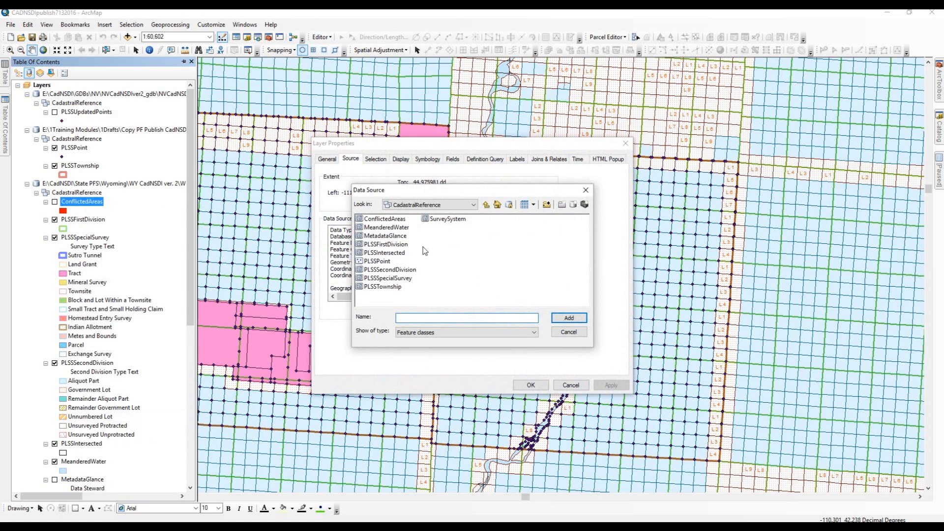
{"action": "left_click", "coordinate": [385, 218]}
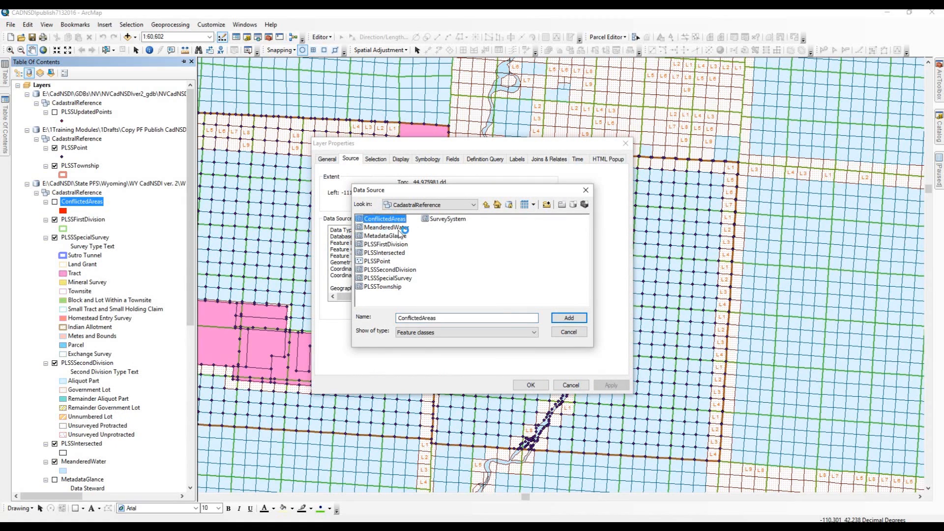
{"action": "left_click", "coordinate": [569, 319]}
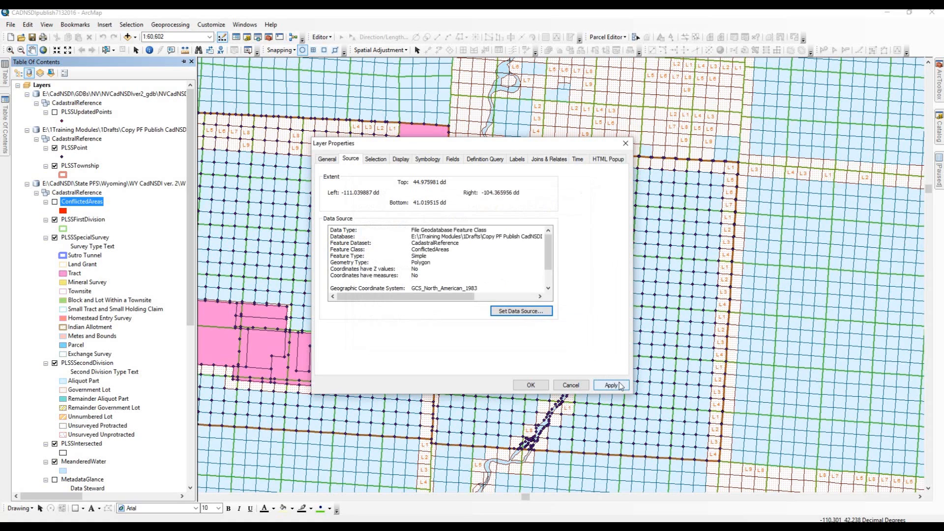
{"action": "left_click", "coordinate": [611, 385]}
{"action": "left_click", "coordinate": [531, 385]}
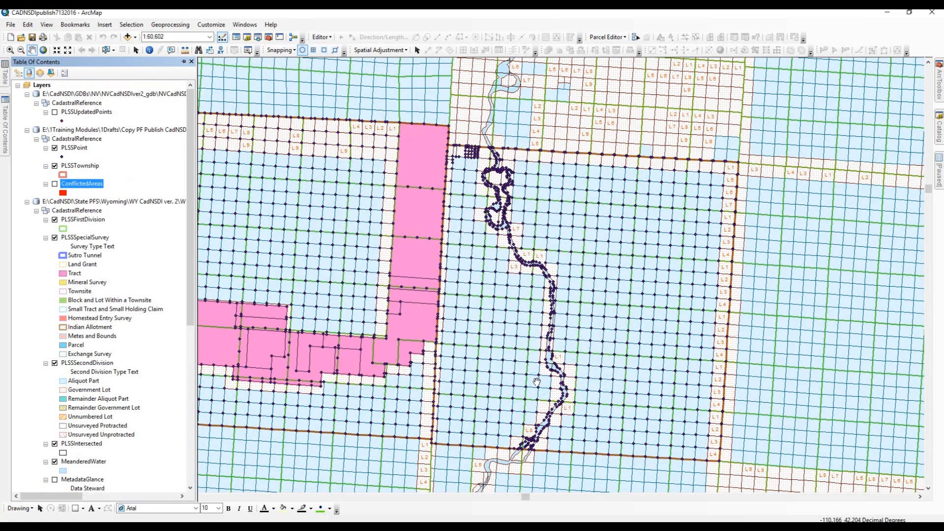
Change the PLSSFirstDivision layer's data source to the PLSSFirstDivision feature class in the publishing CadastralReference dataset.
{"action": "left_click", "coordinate": [72, 221]}
{"action": "right_click", "coordinate": [72, 221]}
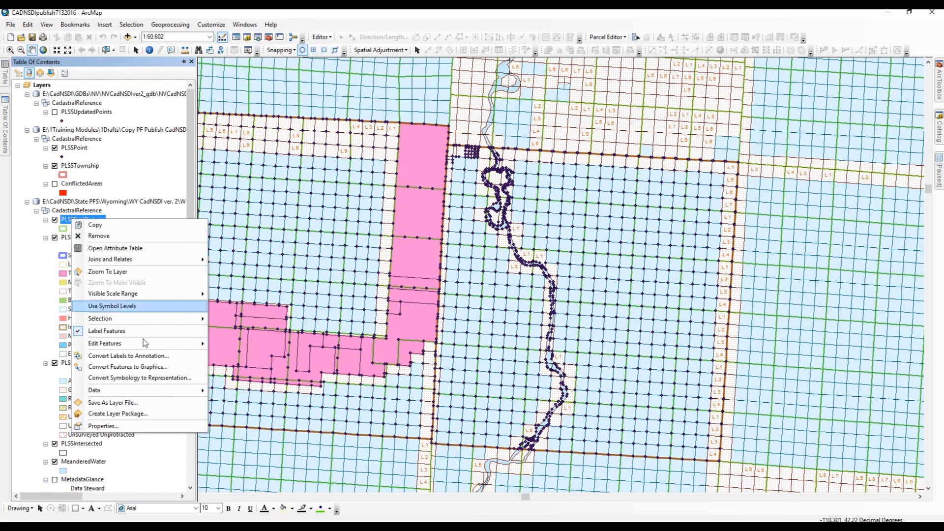
{"action": "left_click", "coordinate": [104, 426]}
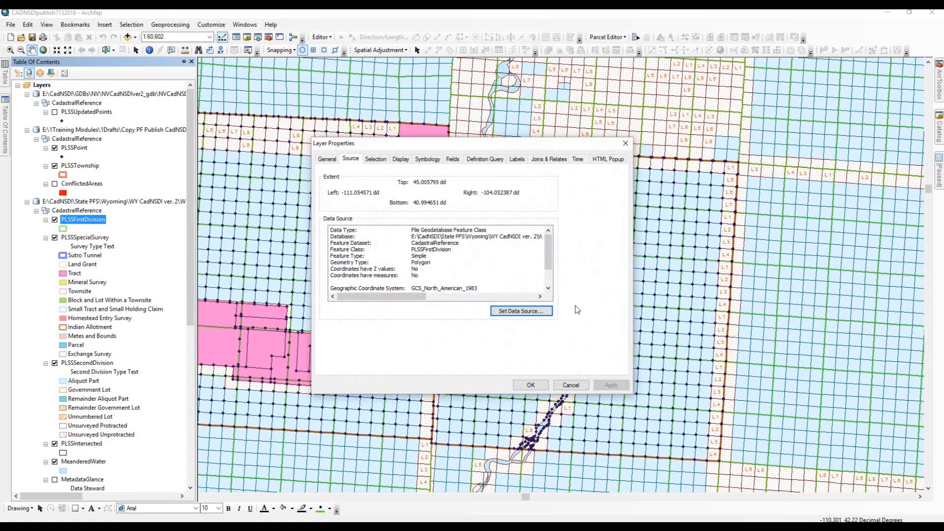
{"action": "left_click", "coordinate": [522, 312]}
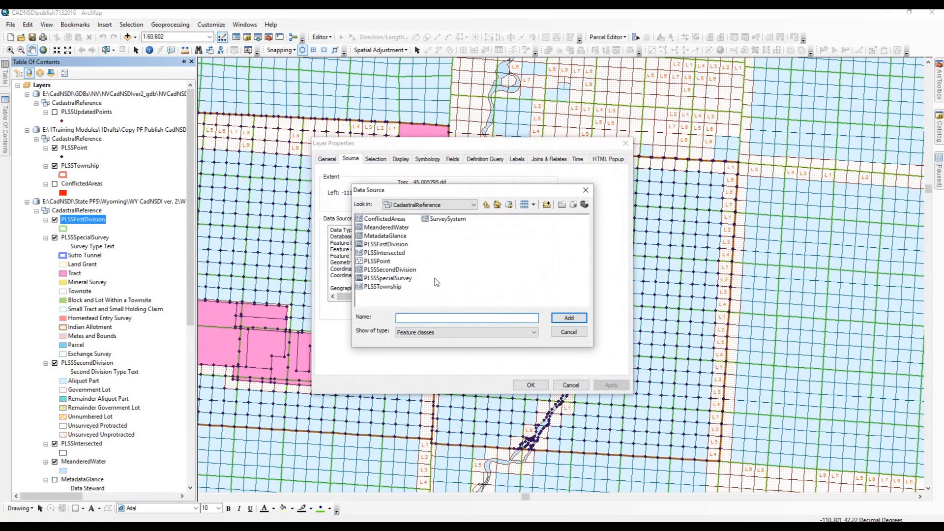
{"action": "left_click", "coordinate": [386, 244]}
{"action": "left_click", "coordinate": [569, 318]}
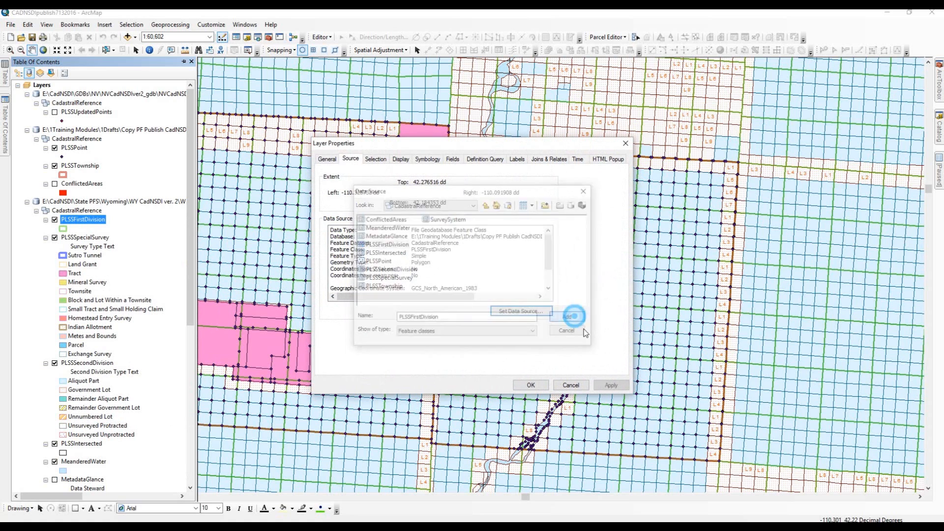
{"action": "left_click", "coordinate": [611, 384]}
{"action": "left_click", "coordinate": [570, 385]}
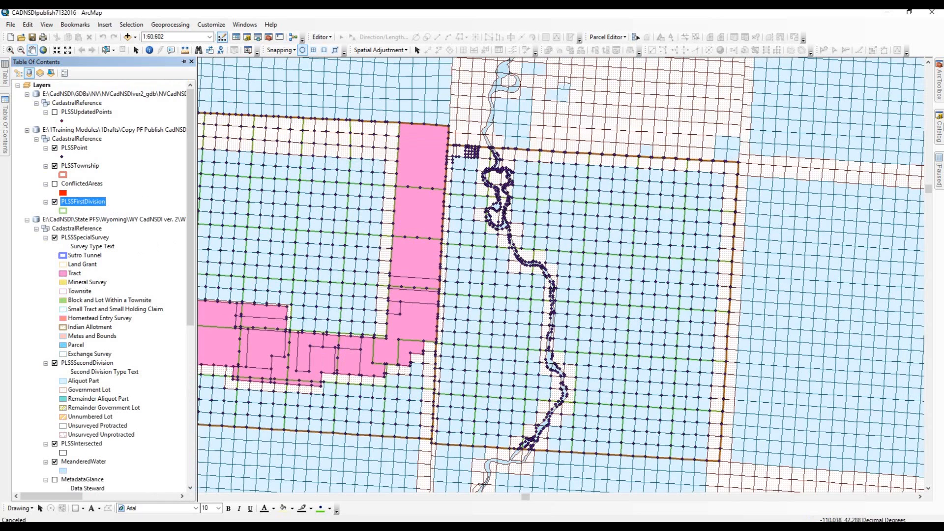
Repoint the PLSSSpecialSurvey layer to the PLSSSpecialSurvey feature class in the publishing CadastralReference dataset.
{"action": "left_click", "coordinate": [82, 238]}
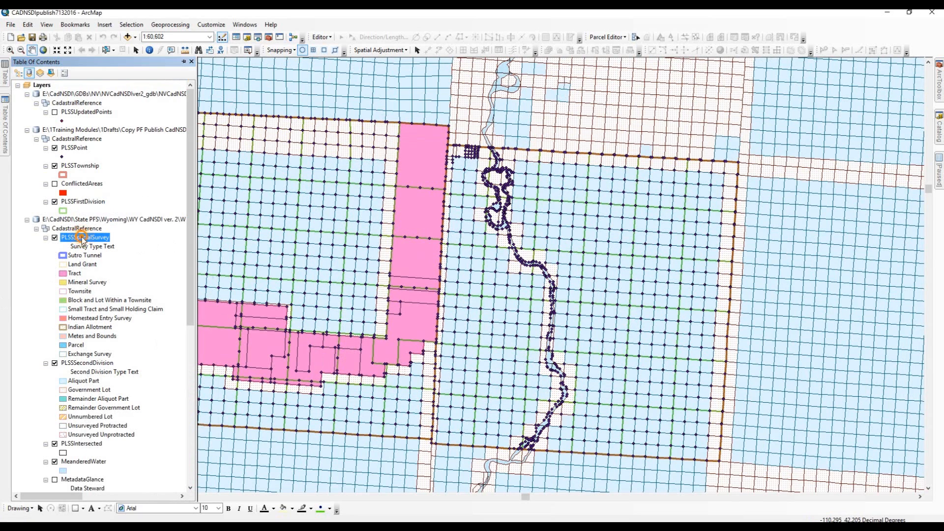
{"action": "right_click", "coordinate": [82, 238]}
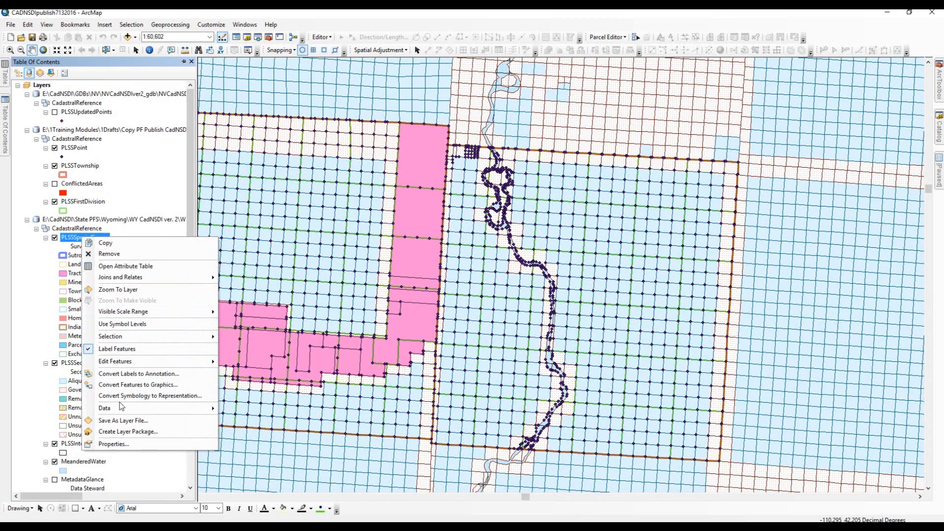
{"action": "left_click", "coordinate": [112, 443]}
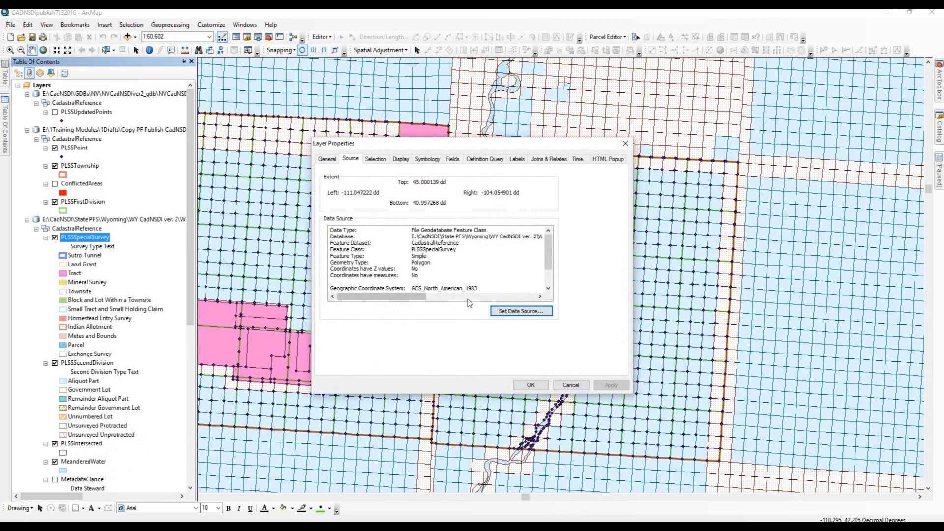
{"action": "left_click", "coordinate": [507, 311]}
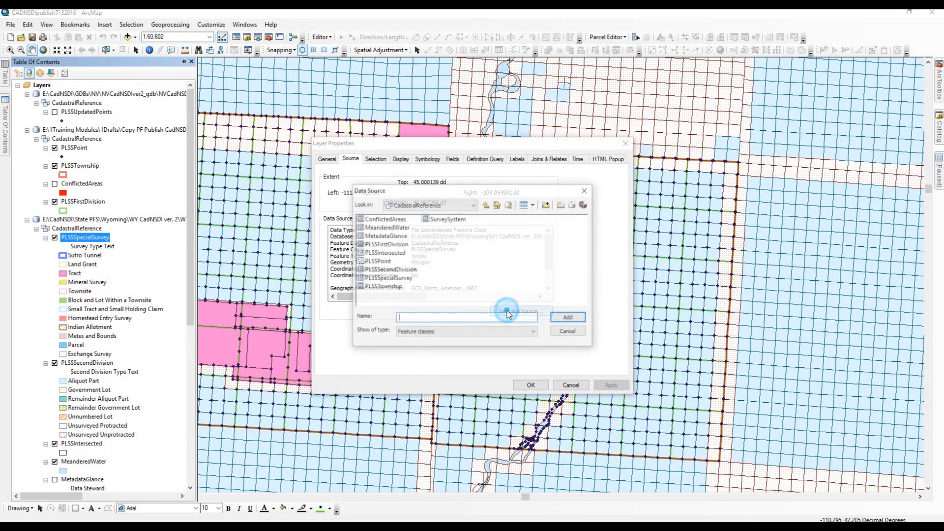
{"action": "left_click", "coordinate": [388, 278]}
{"action": "left_click", "coordinate": [568, 318]}
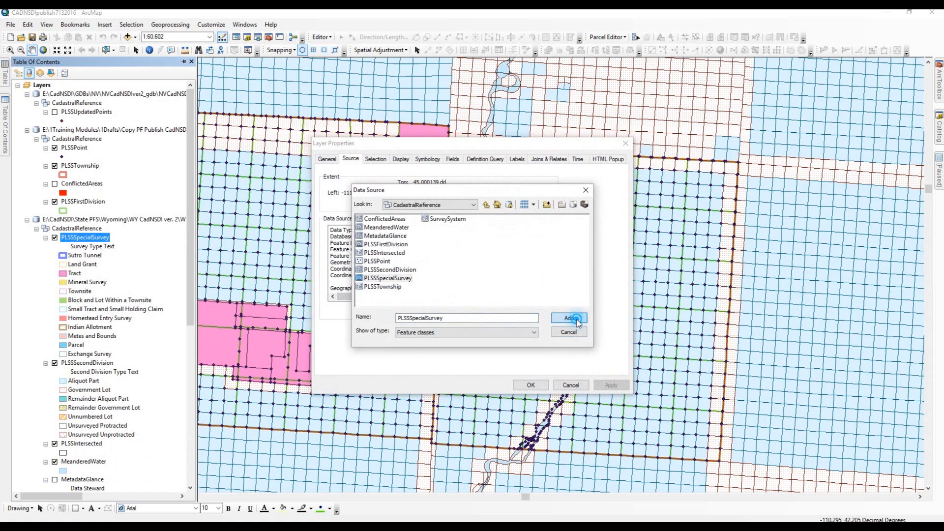
{"action": "left_click", "coordinate": [611, 385]}
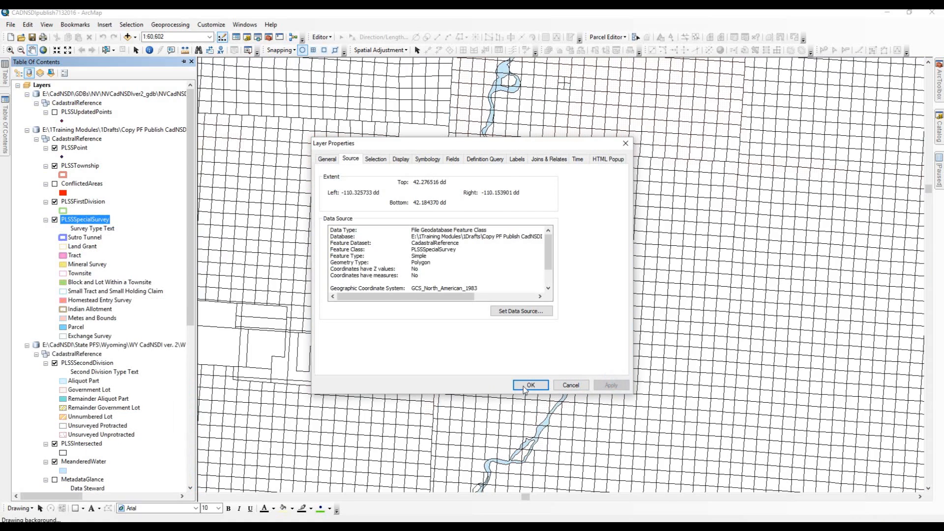
{"action": "left_click", "coordinate": [530, 385]}
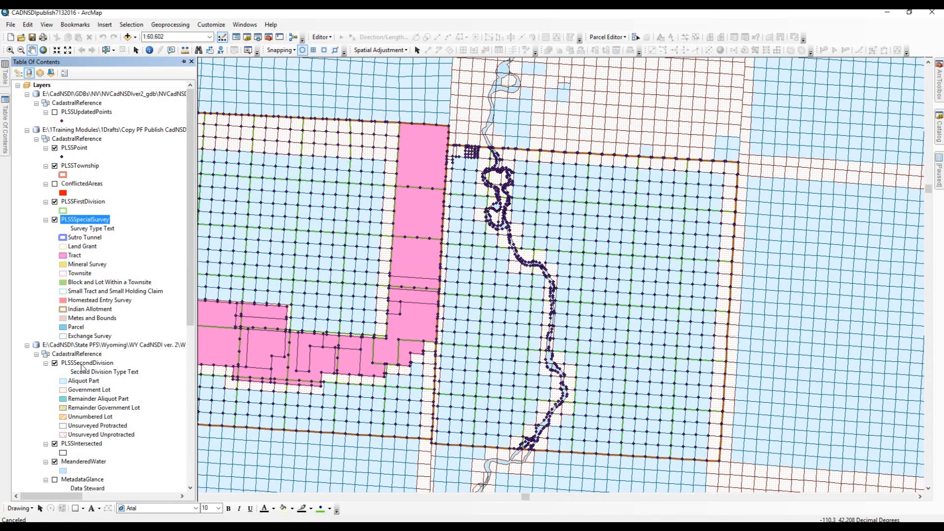
Set the PLSSSecondDivision layer's data source to the PLSSSecondDivision feature class in the publishing CadastralReference dataset.
{"action": "left_click", "coordinate": [83, 366]}
{"action": "right_click", "coordinate": [82, 364]}
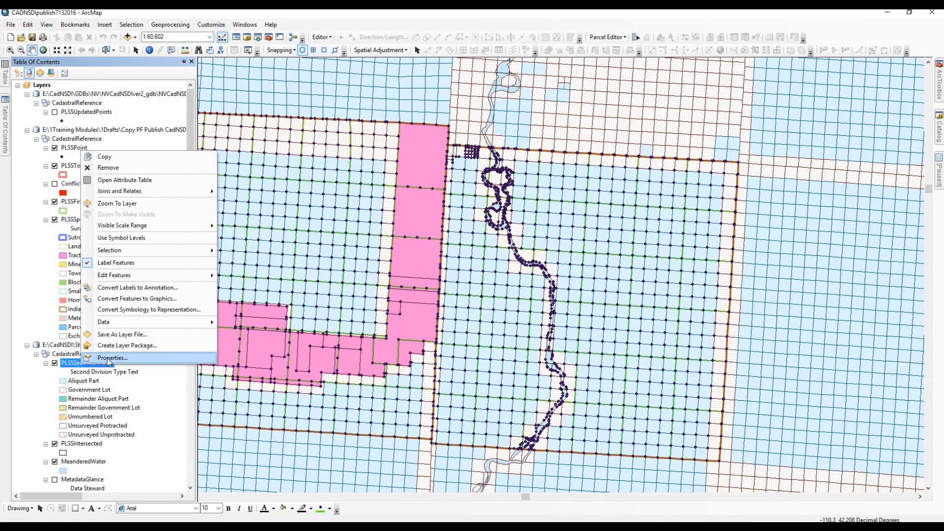
{"action": "left_click", "coordinate": [109, 358]}
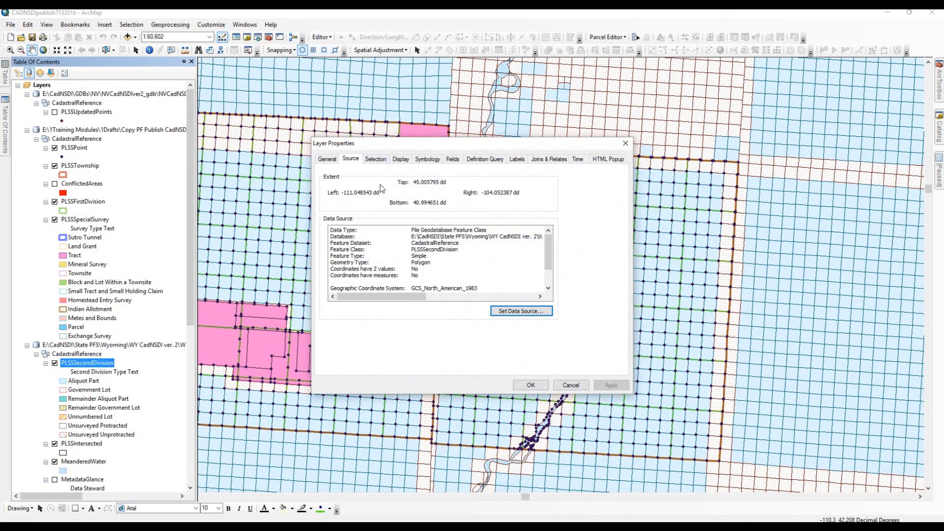
{"action": "left_click", "coordinate": [526, 311]}
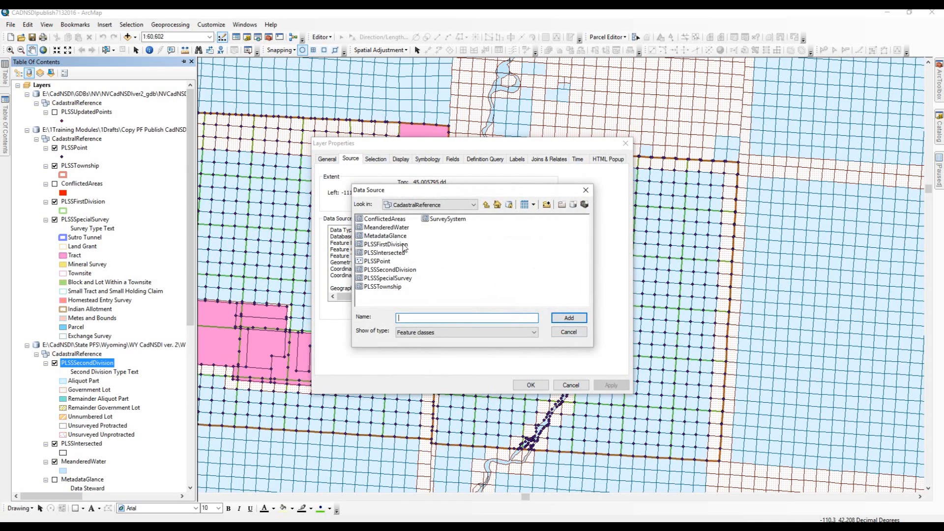
{"action": "left_click", "coordinate": [395, 270]}
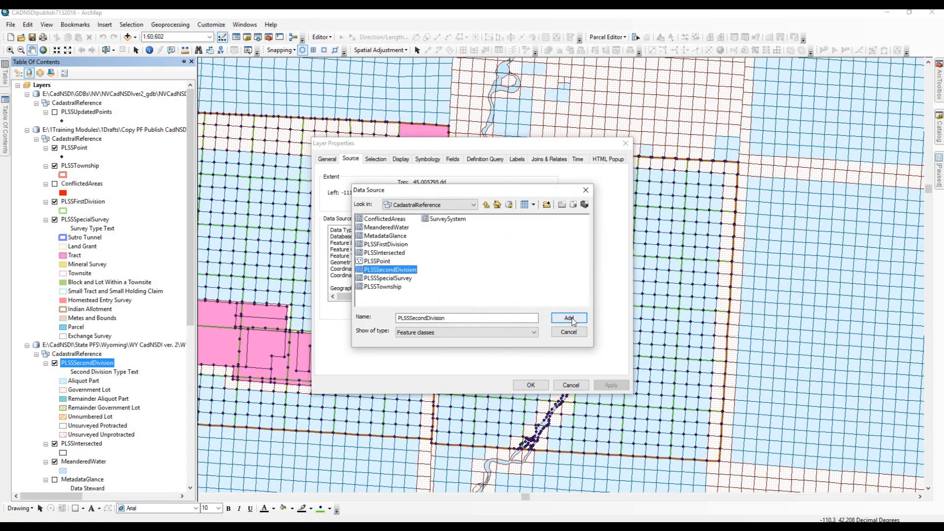
{"action": "left_click", "coordinate": [569, 318]}
{"action": "left_click", "coordinate": [600, 388]}
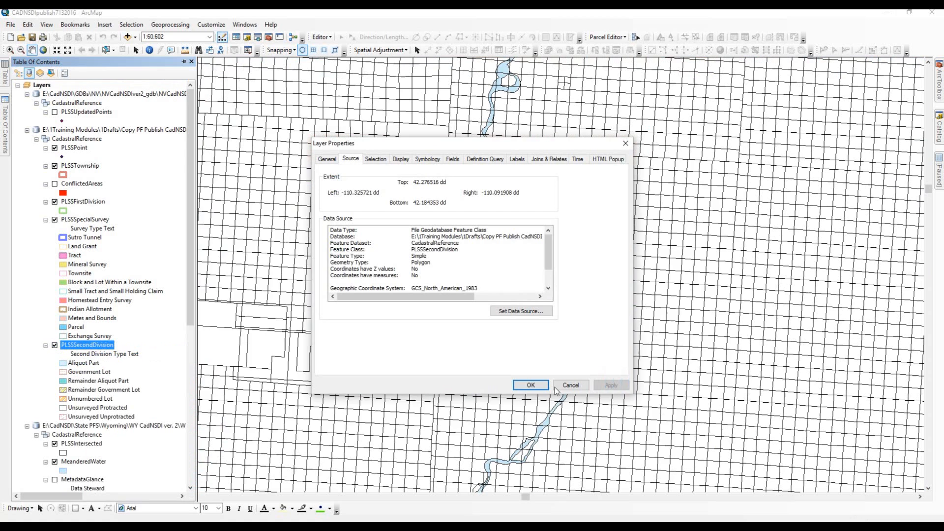
{"action": "left_click", "coordinate": [534, 386]}
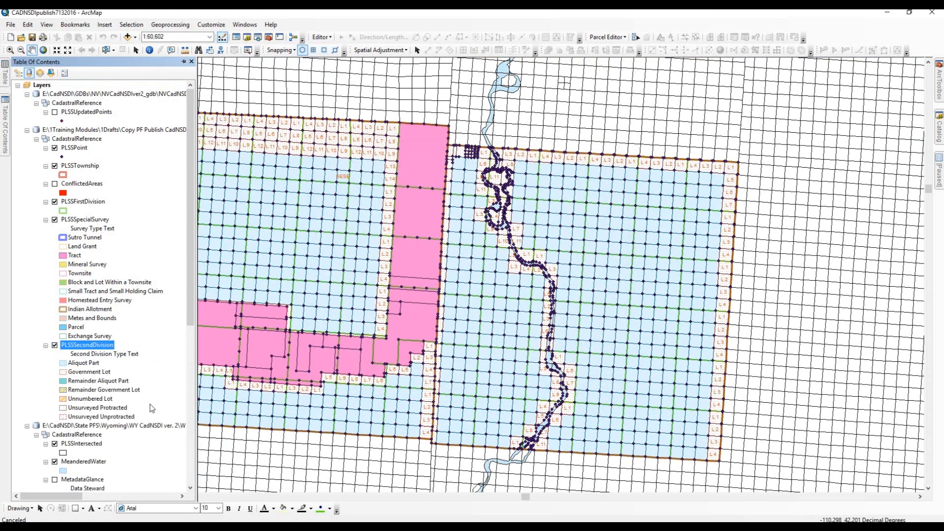
Repoint the PLSSIntersected layer to the PLSSIntersected feature class in the publishing CadastralReference dataset.
{"action": "left_click_drag", "start_coordinate": [193, 317], "coordinate": [193, 425]}
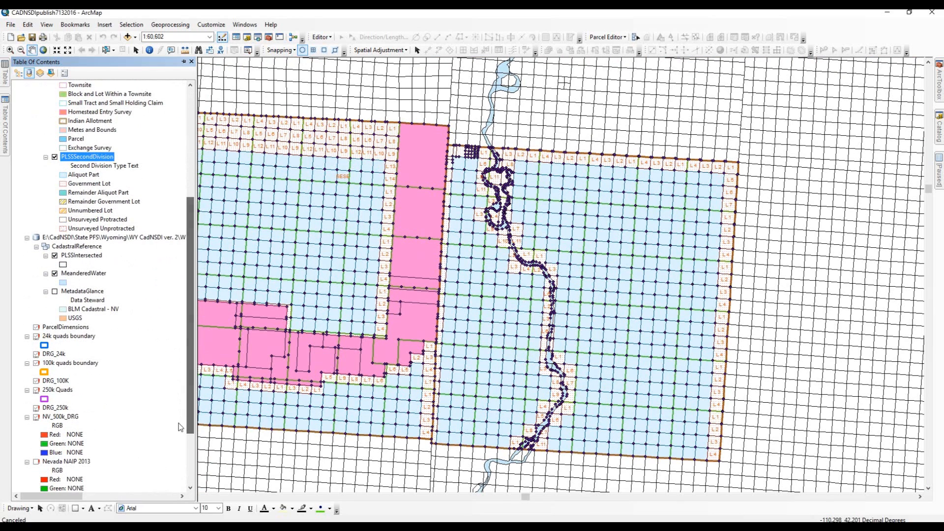
{"action": "left_click", "coordinate": [76, 256]}
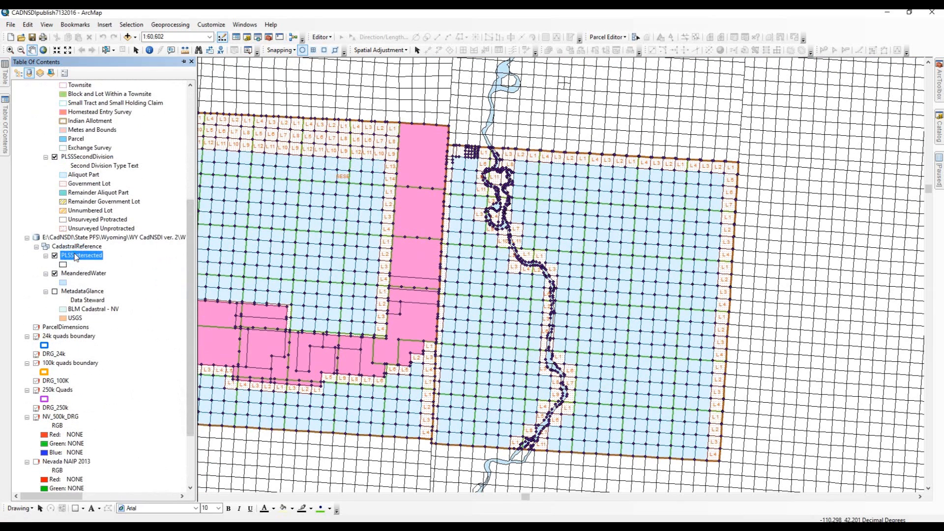
{"action": "right_click", "coordinate": [76, 256]}
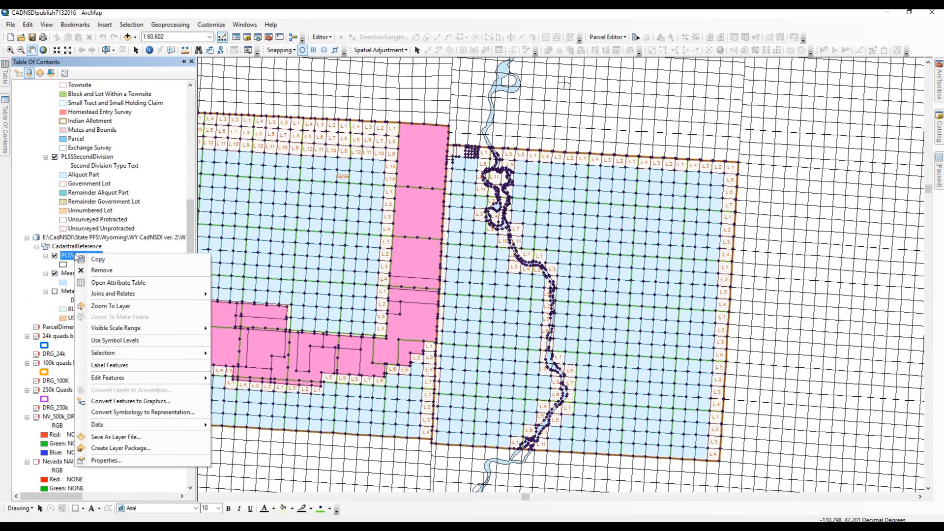
{"action": "left_click", "coordinate": [105, 460]}
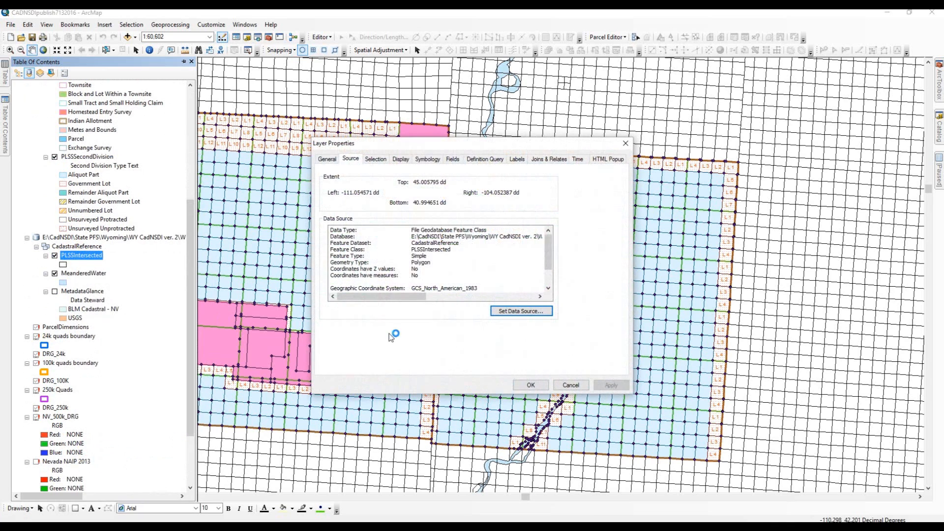
{"action": "left_click", "coordinate": [525, 312]}
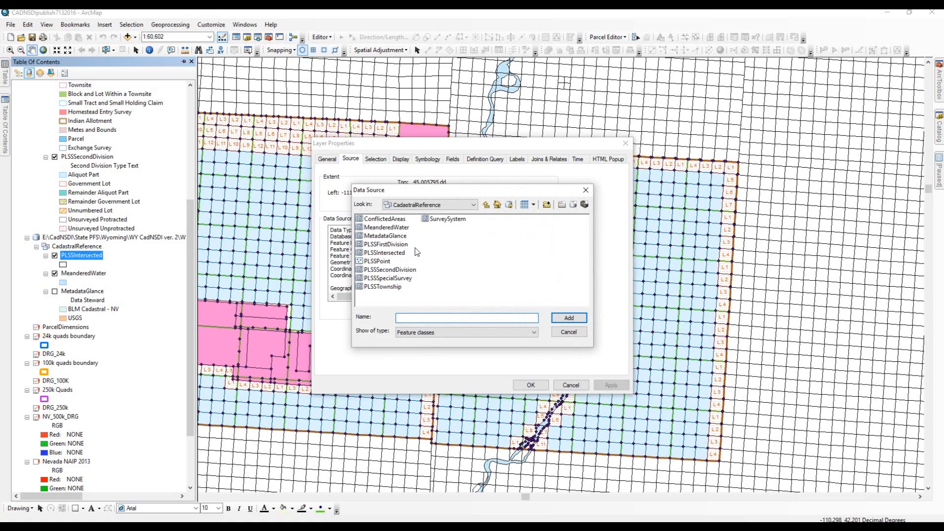
{"action": "left_click", "coordinate": [388, 253]}
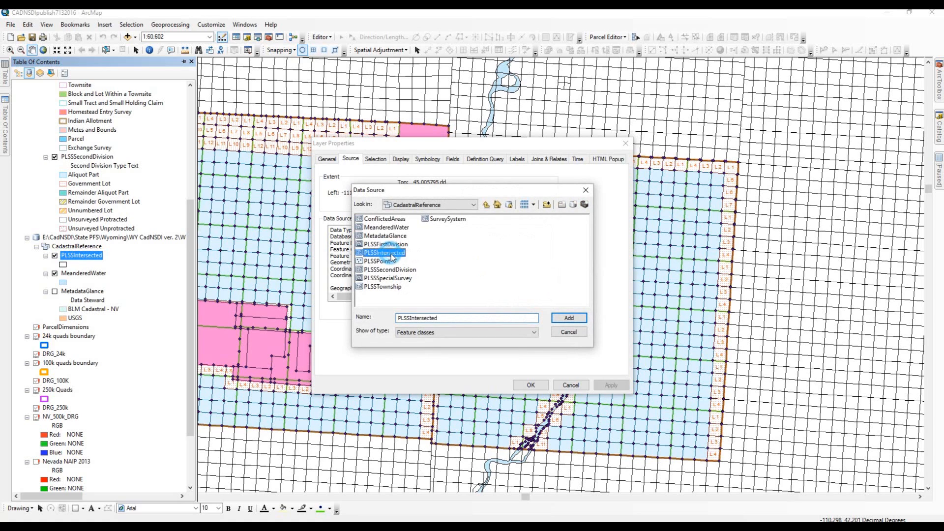
{"action": "left_click", "coordinate": [565, 317]}
{"action": "left_click", "coordinate": [611, 384]}
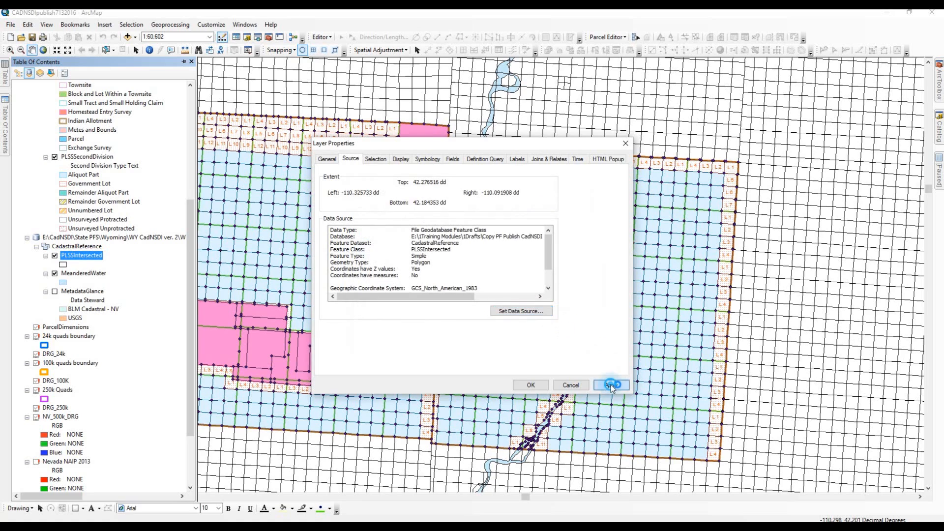
{"action": "left_click", "coordinate": [535, 386]}
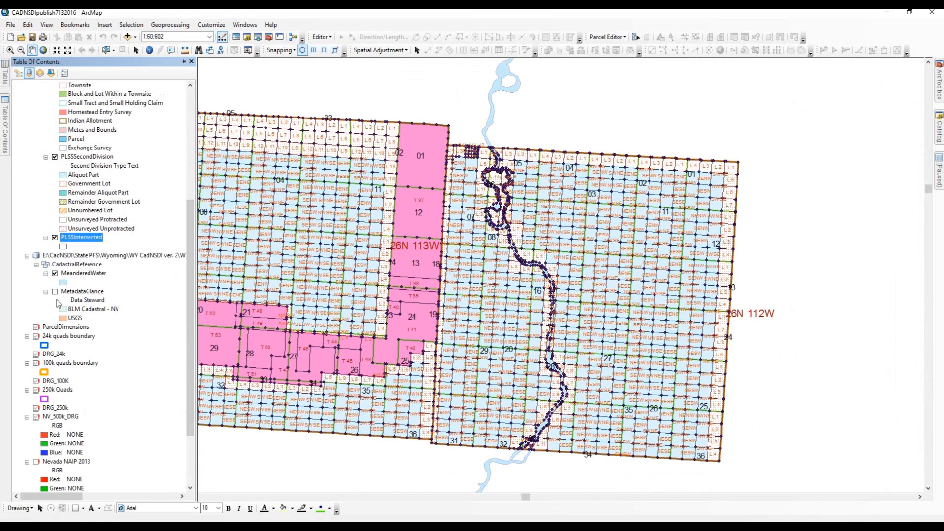
Change the MeanderedWater layer's data source to the MeanderedWater feature class in the publishing CadastralReference dataset.
{"action": "left_click", "coordinate": [74, 274]}
{"action": "right_click", "coordinate": [73, 275]}
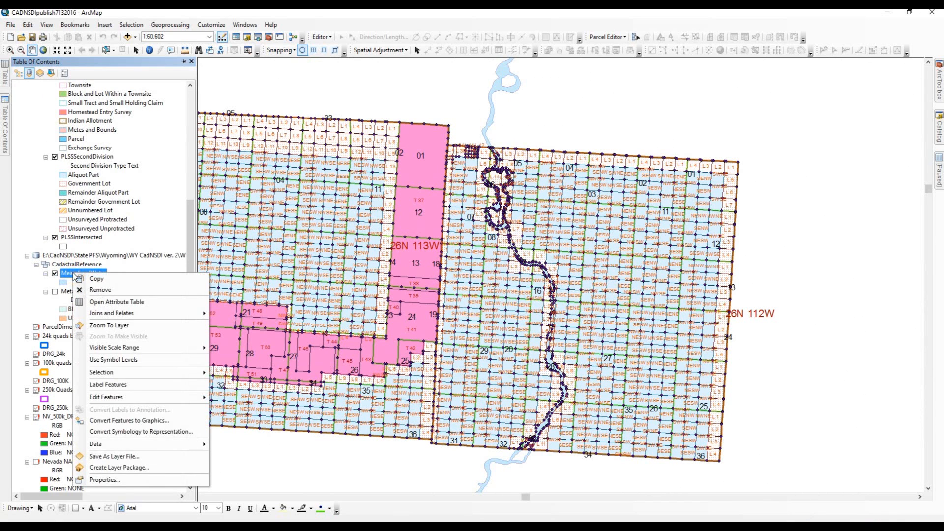
{"action": "left_click", "coordinate": [109, 478]}
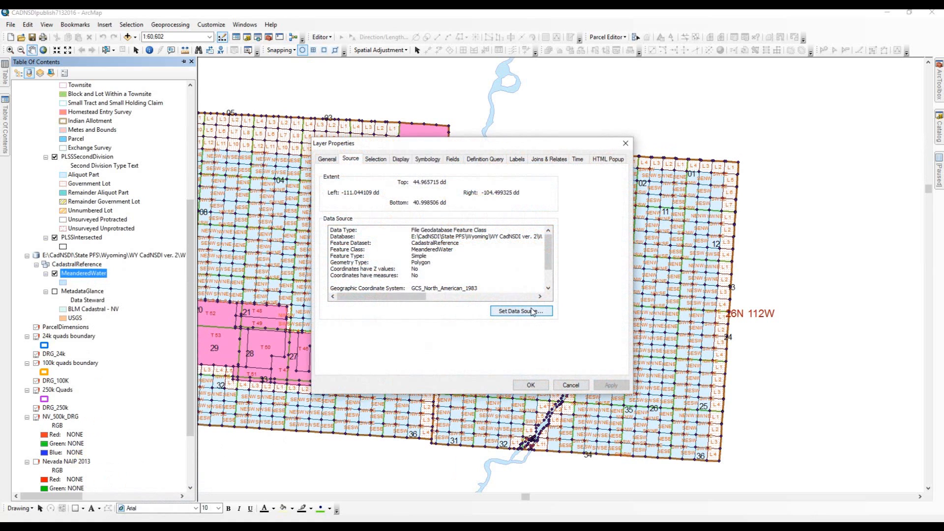
{"action": "left_click", "coordinate": [531, 312]}
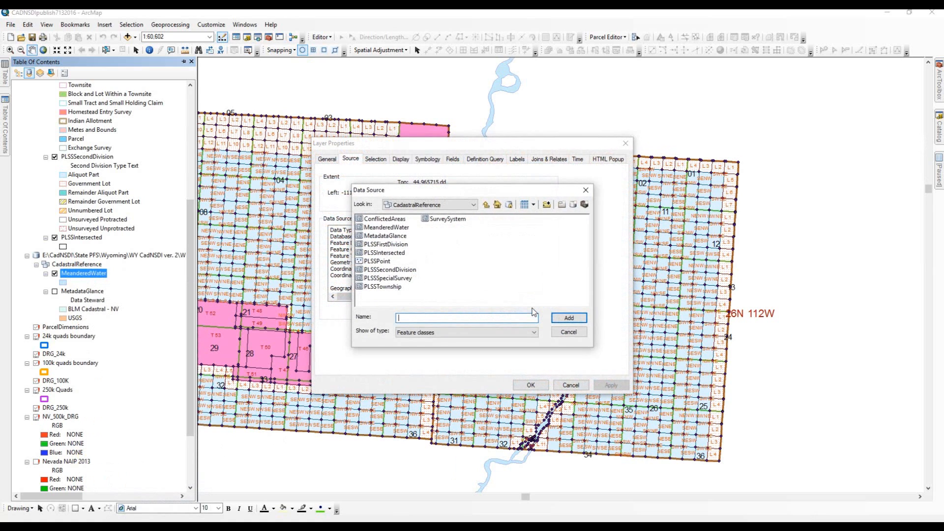
{"action": "left_click", "coordinate": [399, 227]}
{"action": "left_click", "coordinate": [567, 318]}
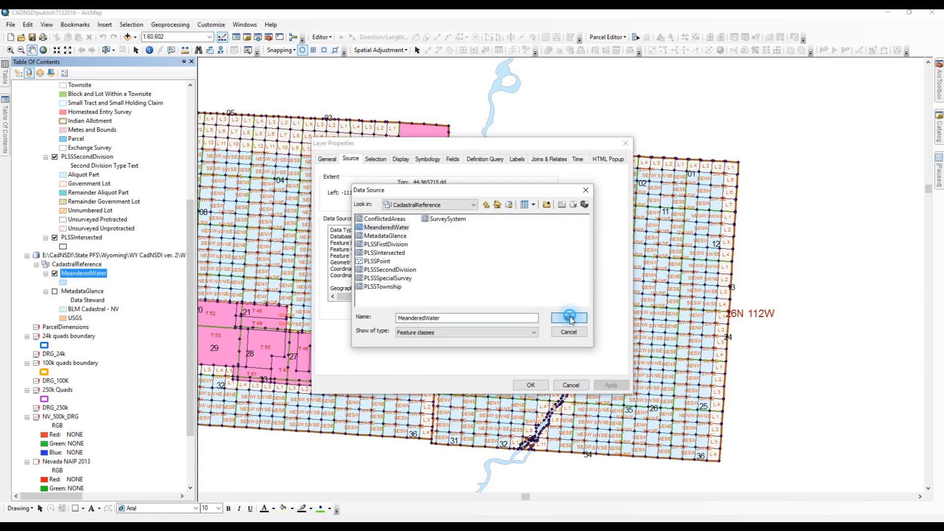
{"action": "left_click", "coordinate": [611, 385]}
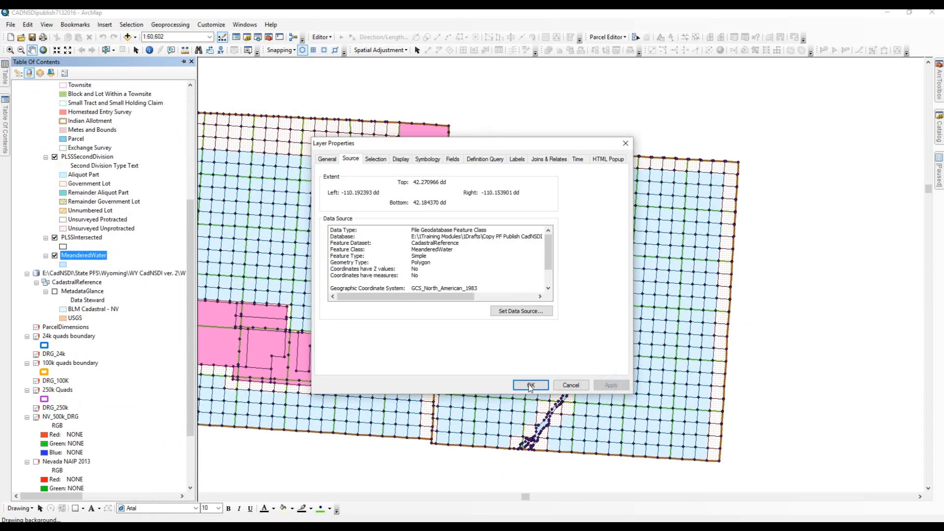
{"action": "left_click", "coordinate": [530, 385]}
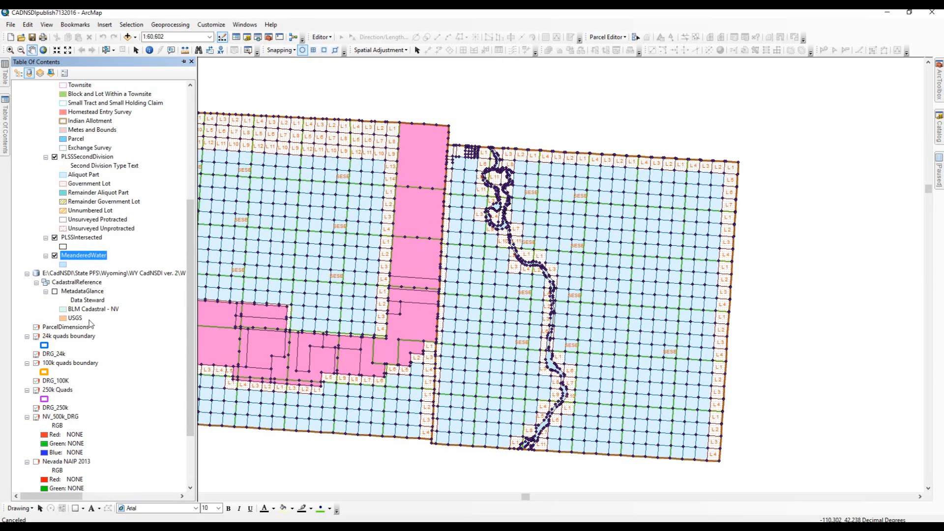
Set the MetadataGlance layer's data source to the MetadataGlance feature class in the publishing CadastralReference dataset.
{"action": "left_click", "coordinate": [84, 291]}
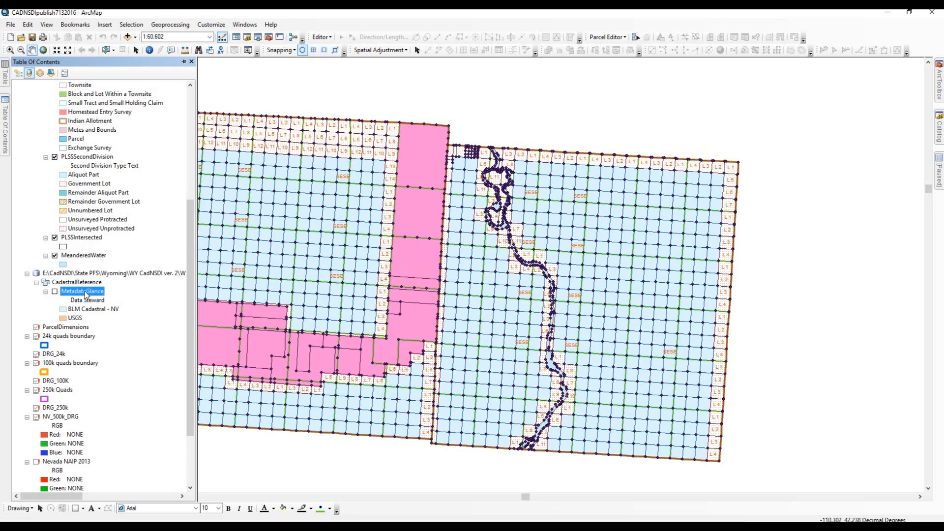
{"action": "right_click", "coordinate": [88, 294]}
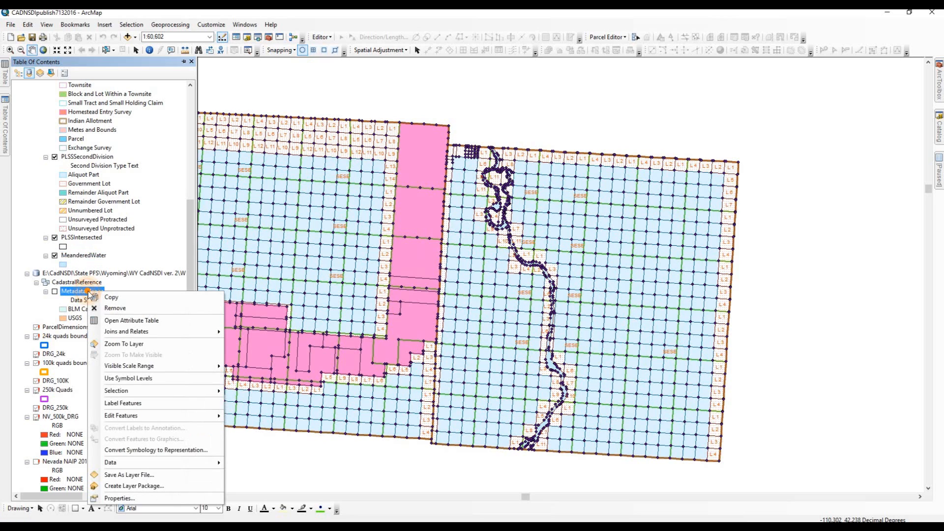
{"action": "left_click", "coordinate": [130, 497]}
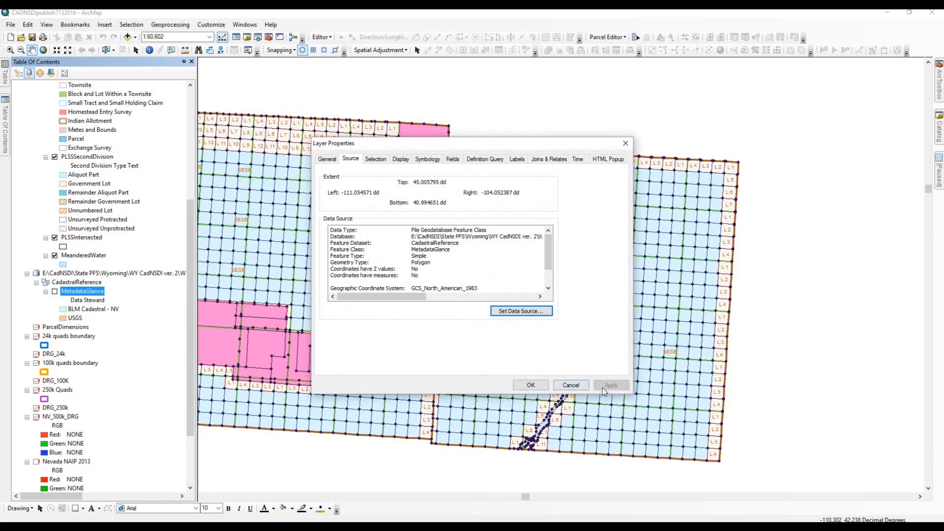
{"action": "left_click", "coordinate": [523, 314]}
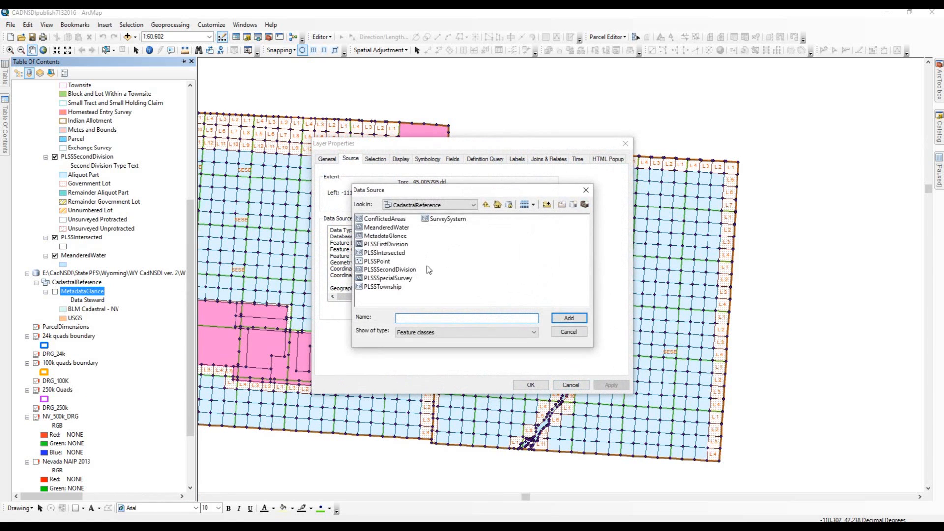
{"action": "left_click", "coordinate": [393, 236]}
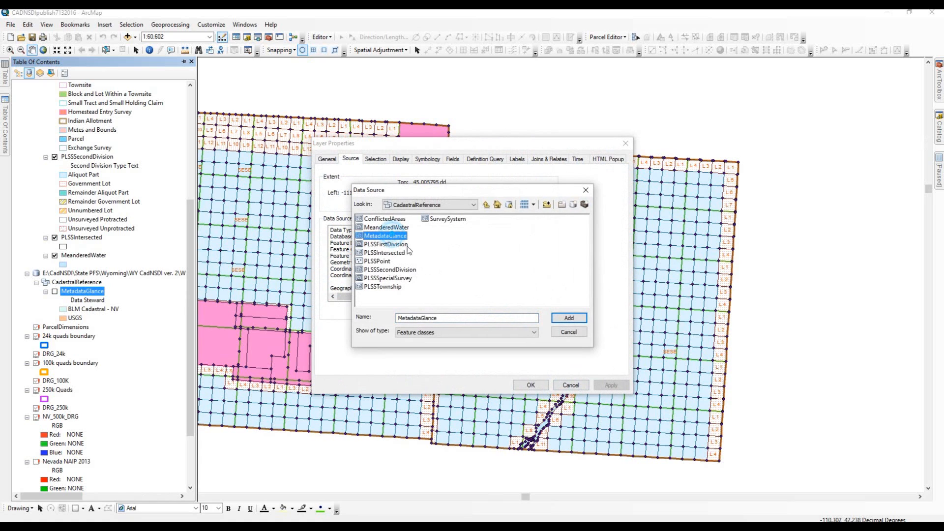
{"action": "left_click", "coordinate": [567, 318]}
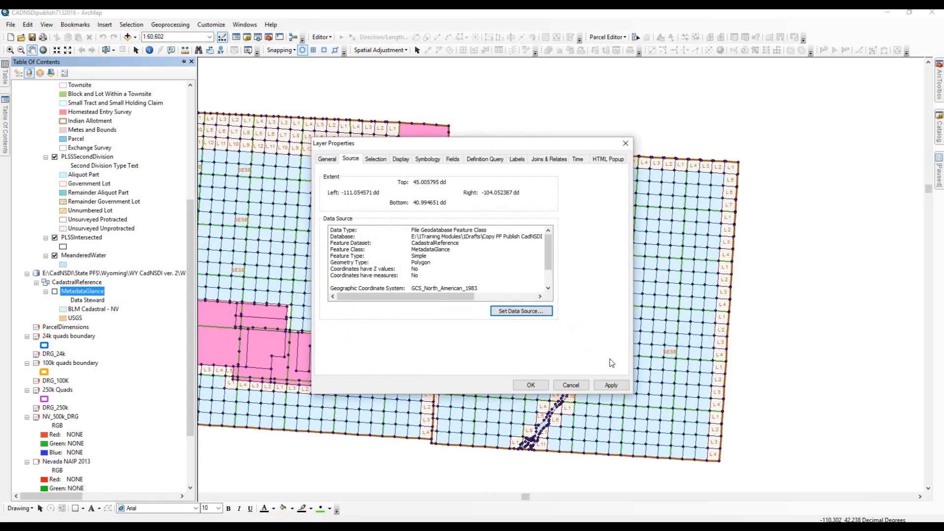
{"action": "left_click", "coordinate": [611, 386]}
{"action": "left_click", "coordinate": [531, 384]}
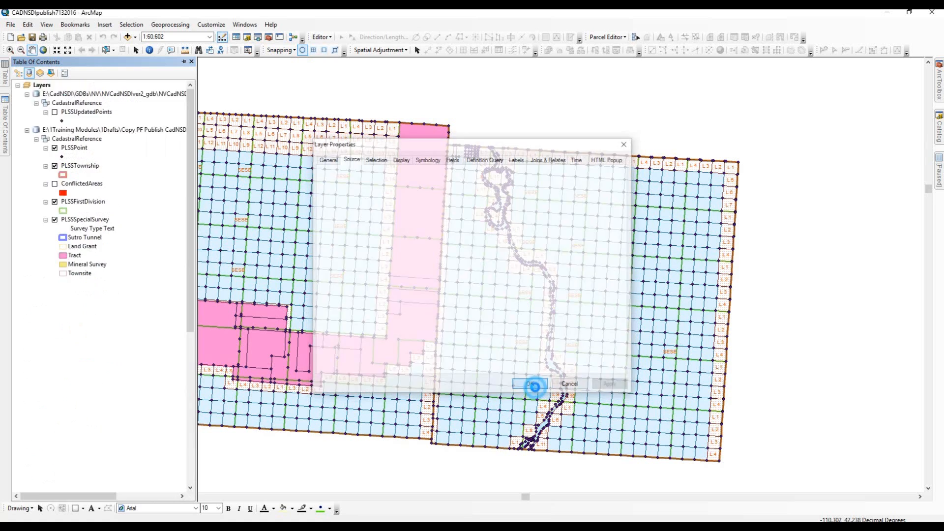
Remove the Nevada NVCadNSDIver2.gdb source, including its PLSSUpdatedPoints layer, from the map.
{"action": "left_click_drag", "start_coordinate": [190, 303], "coordinate": [188, 160]}
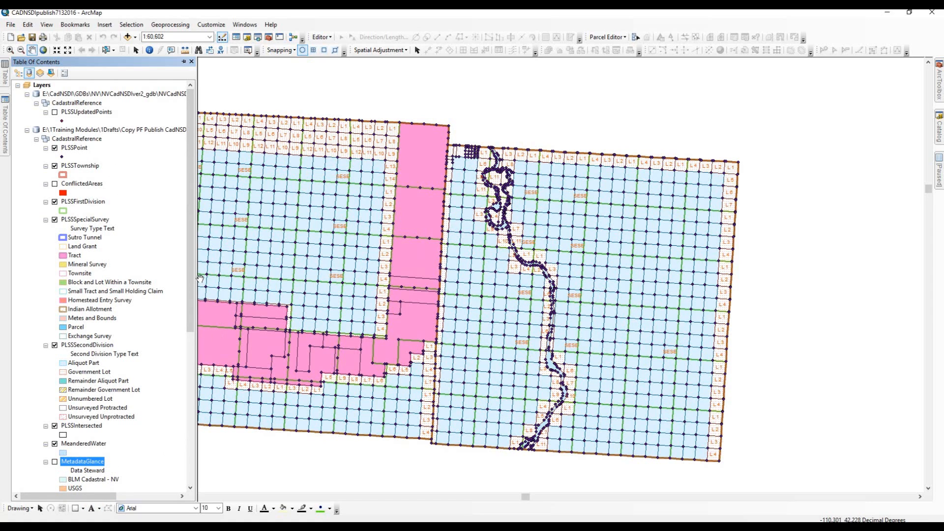
{"action": "left_click_drag", "start_coordinate": [187, 279], "coordinate": [171, 445]}
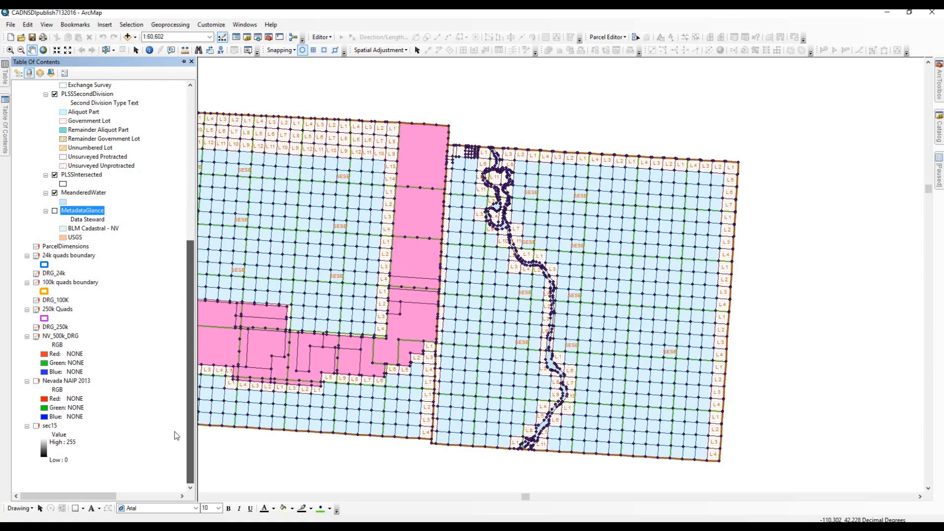
{"action": "left_click_drag", "start_coordinate": [175, 430], "coordinate": [209, 245]}
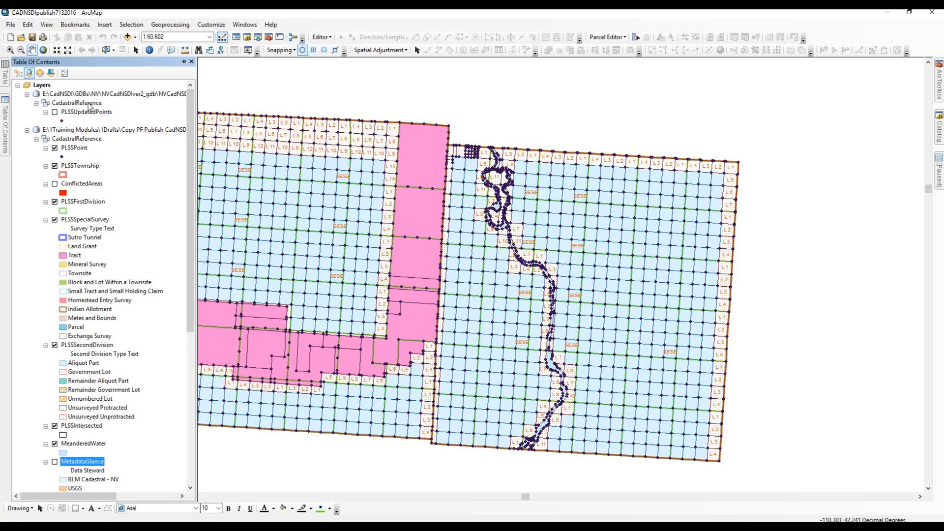
{"action": "left_click", "coordinate": [73, 95]}
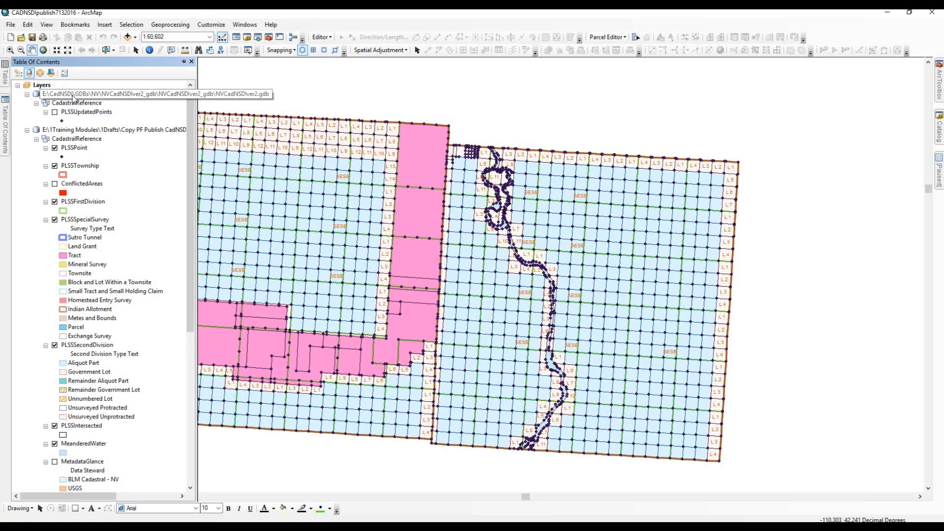
{"action": "right_click", "coordinate": [73, 98]}
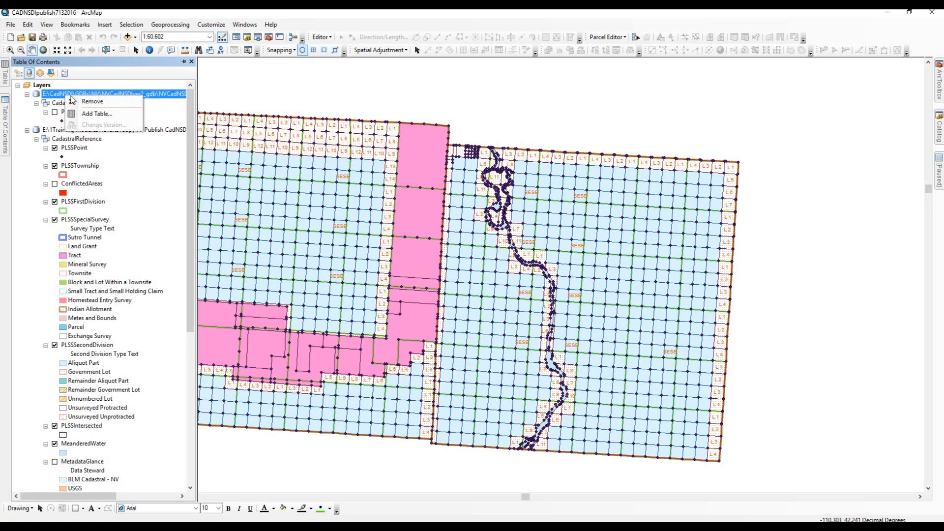
{"action": "left_click", "coordinate": [92, 101]}
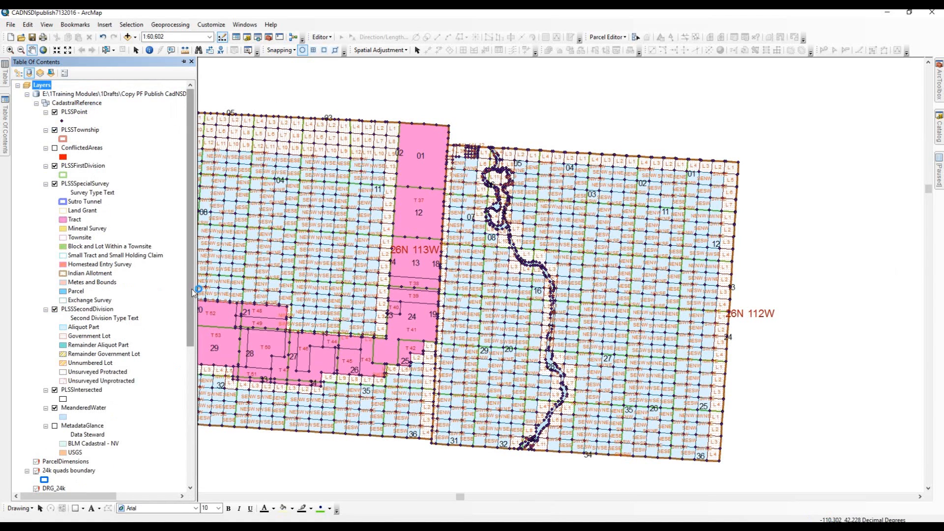
Remove the broken ParcelDimensions and 24k quads boundary layers from the map.
{"action": "scroll", "coordinate": [147, 364], "scroll_direction": "down", "scroll_amount": 6}
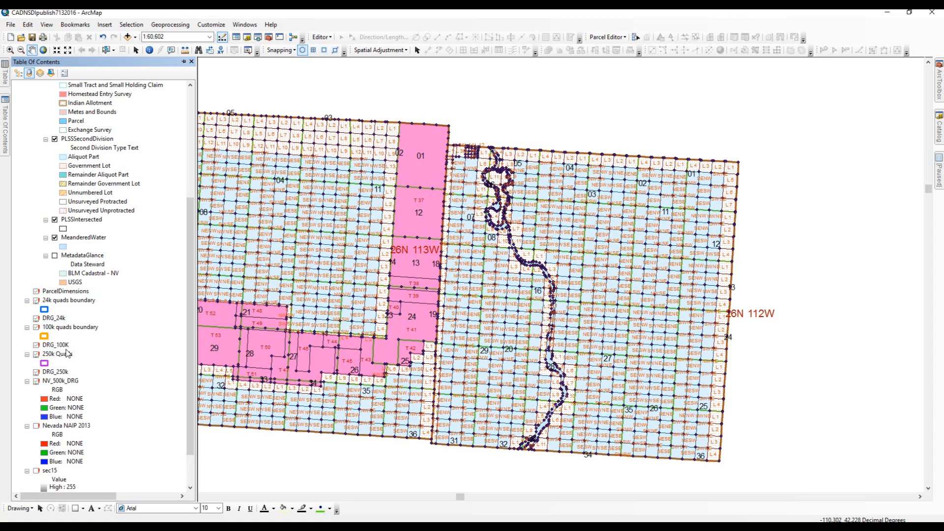
{"action": "left_click", "coordinate": [54, 291]}
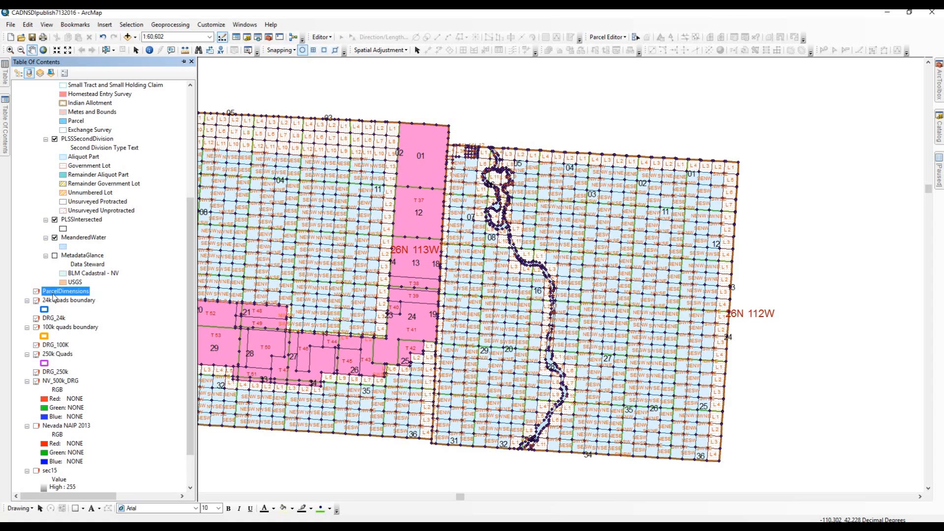
{"action": "right_click", "coordinate": [53, 292]}
{"action": "left_click", "coordinate": [76, 310]}
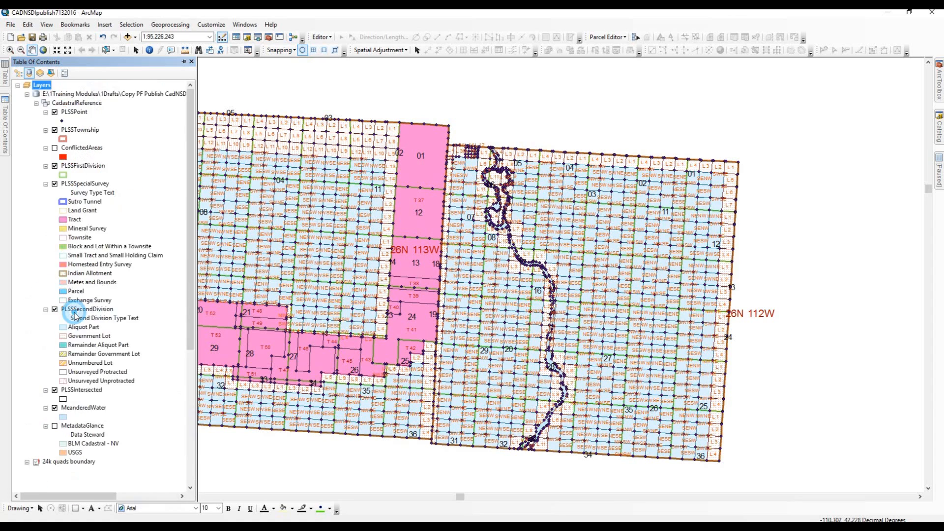
{"action": "left_click", "coordinate": [69, 292]}
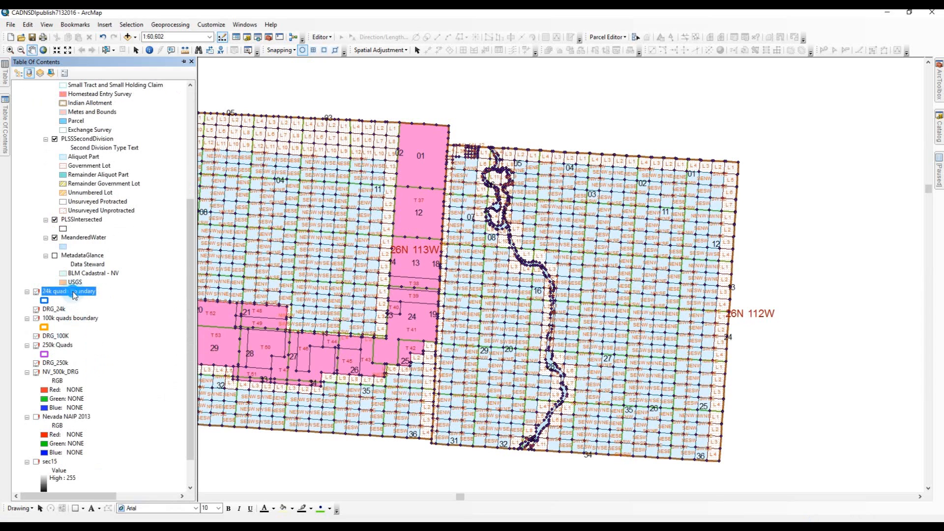
{"action": "right_click", "coordinate": [73, 292]}
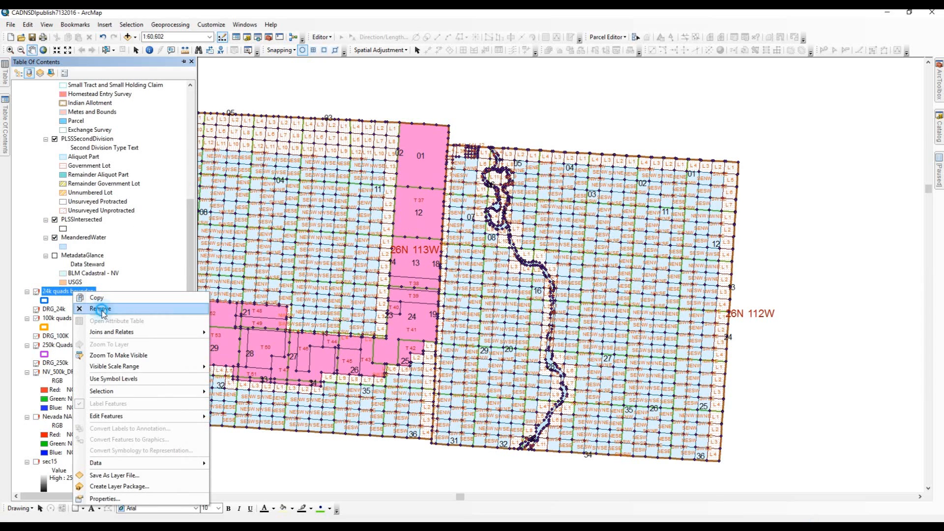
{"action": "left_click", "coordinate": [100, 308]}
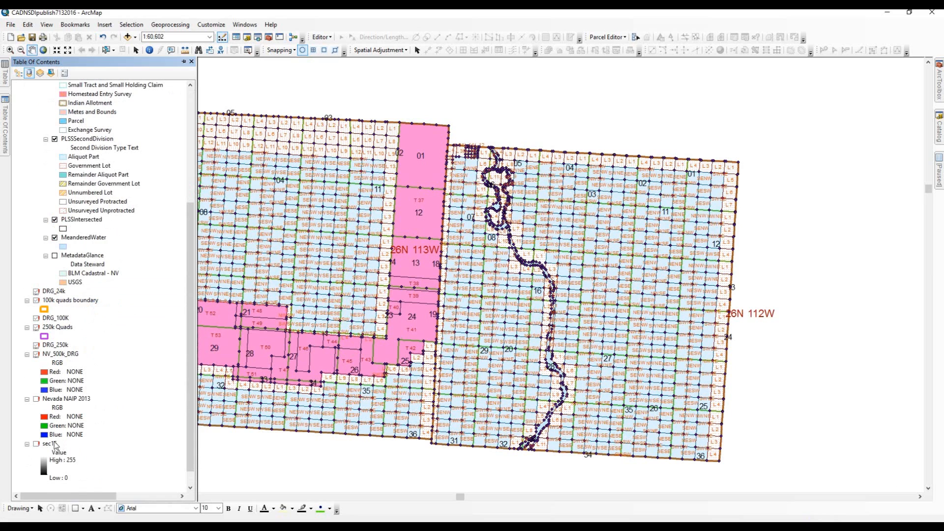
Remove the sec15 raster layer from the map.
{"action": "left_click", "coordinate": [51, 445]}
{"action": "right_click", "coordinate": [51, 445]}
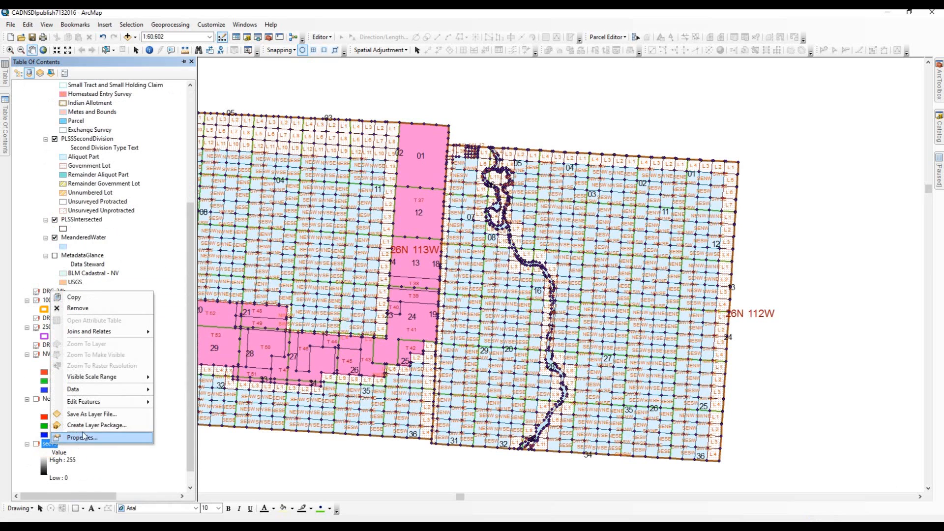
{"action": "left_click", "coordinate": [78, 308]}
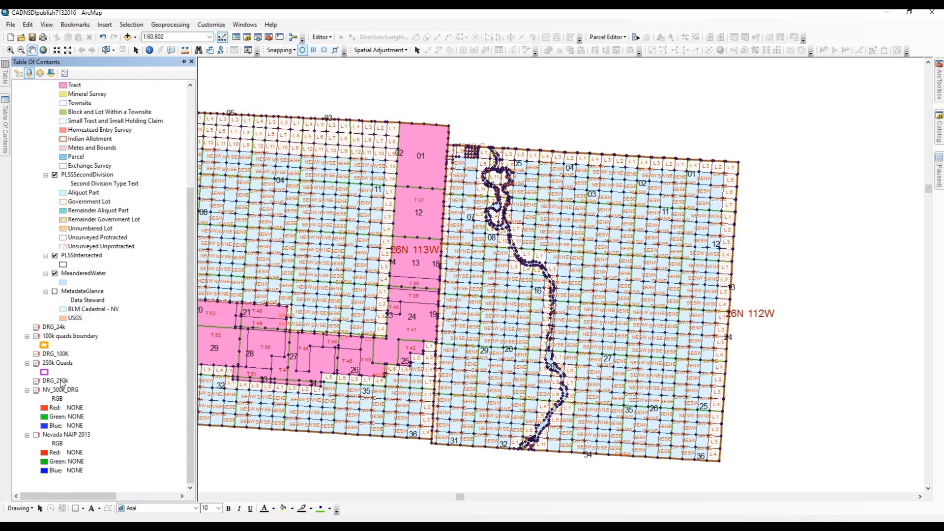
Remove the Nevada NAIP 2013 and DRG_24k layers from the map.
{"action": "left_click", "coordinate": [52, 434]}
{"action": "right_click", "coordinate": [52, 434]}
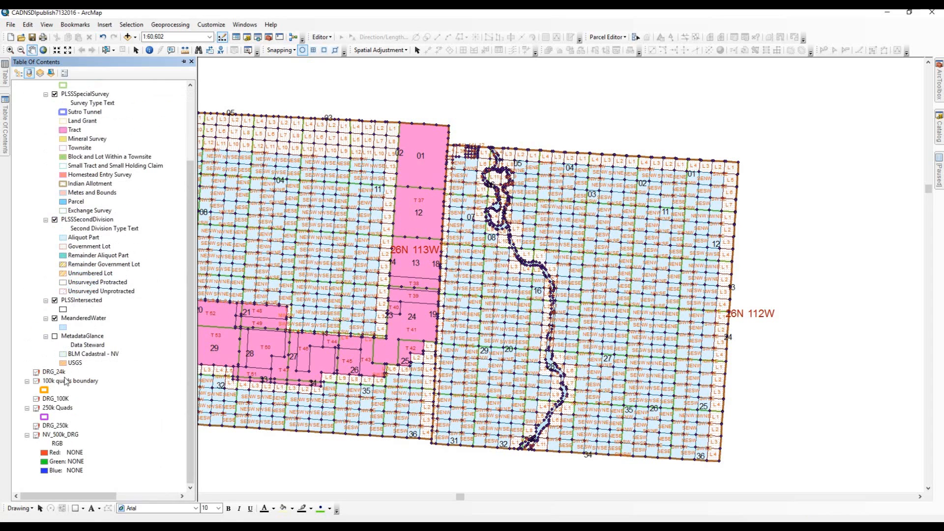
{"action": "right_click", "coordinate": [54, 372]}
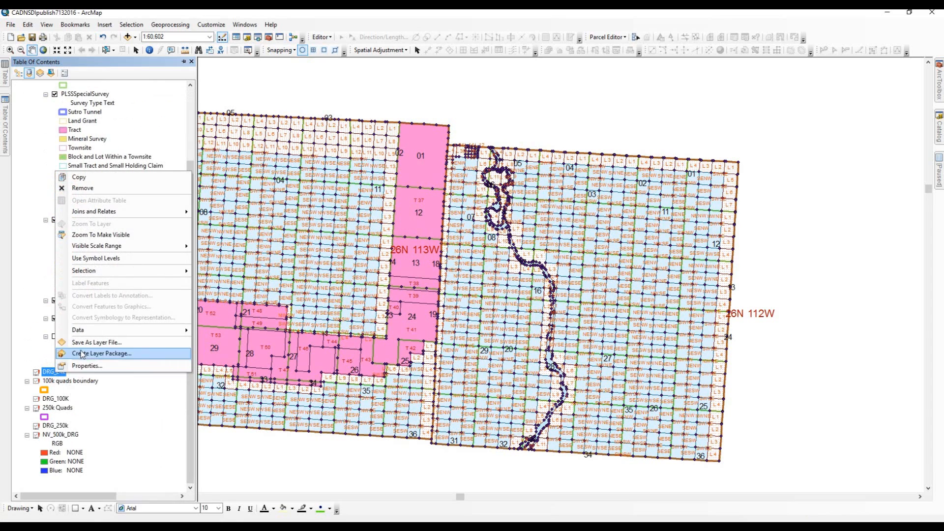
{"action": "left_click", "coordinate": [84, 188]}
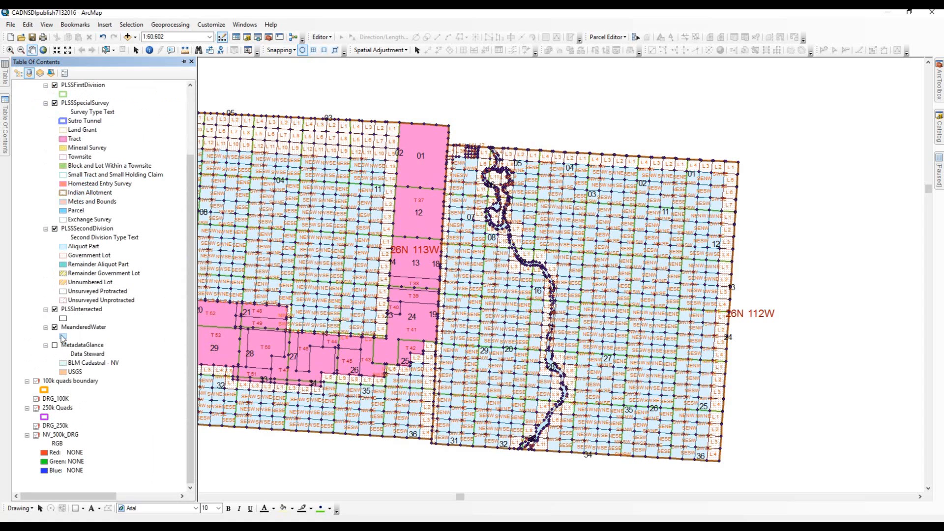
Remove the broken 100k quads boundary and DRG_100K layers from the map.
{"action": "right_click", "coordinate": [55, 382]}
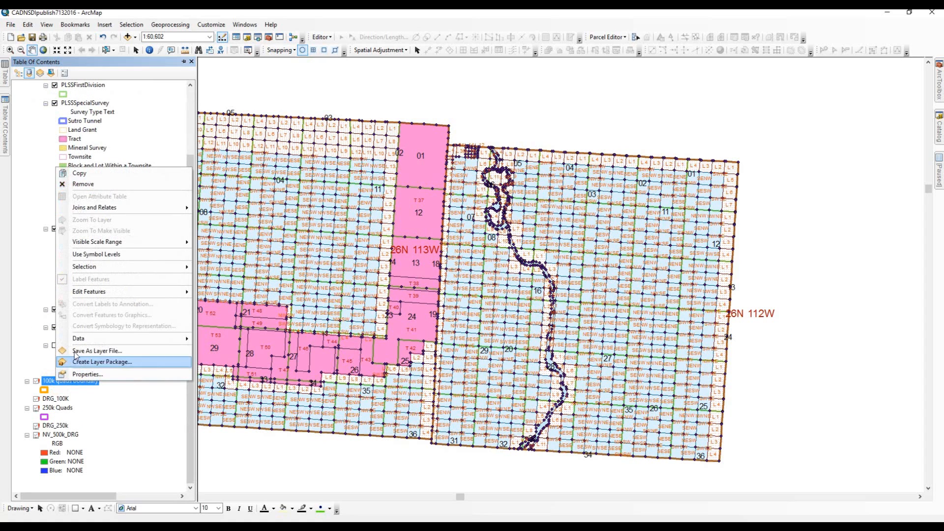
{"action": "left_click", "coordinate": [88, 185]}
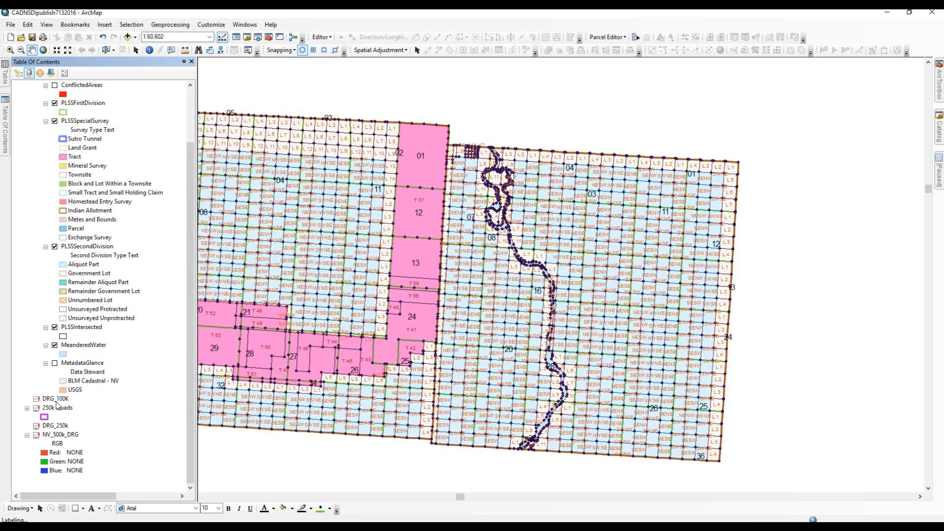
{"action": "right_click", "coordinate": [55, 399]}
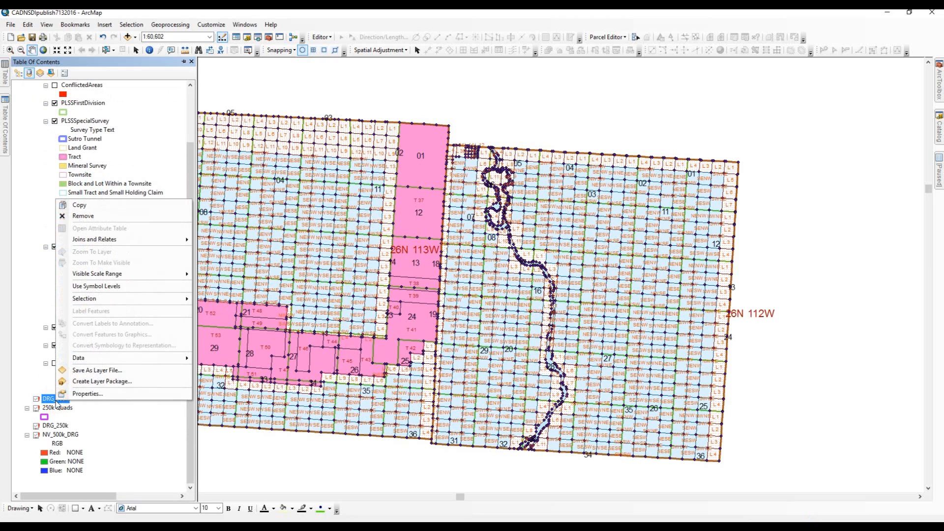
{"action": "left_click", "coordinate": [83, 216]}
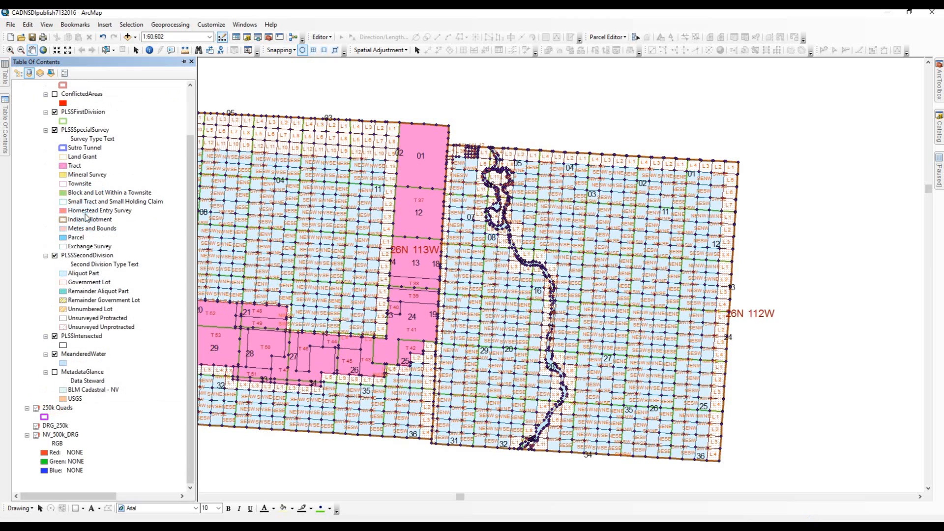
Remove the remaining broken layers 250k Quads, DRG_250k and NV_500k_DRG from the map.
{"action": "right_click", "coordinate": [54, 409]}
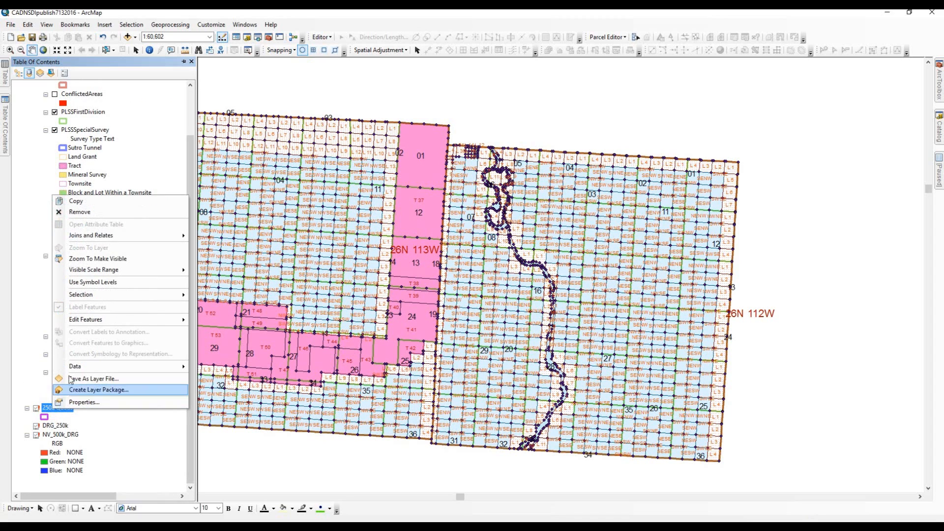
{"action": "left_click", "coordinate": [81, 212]}
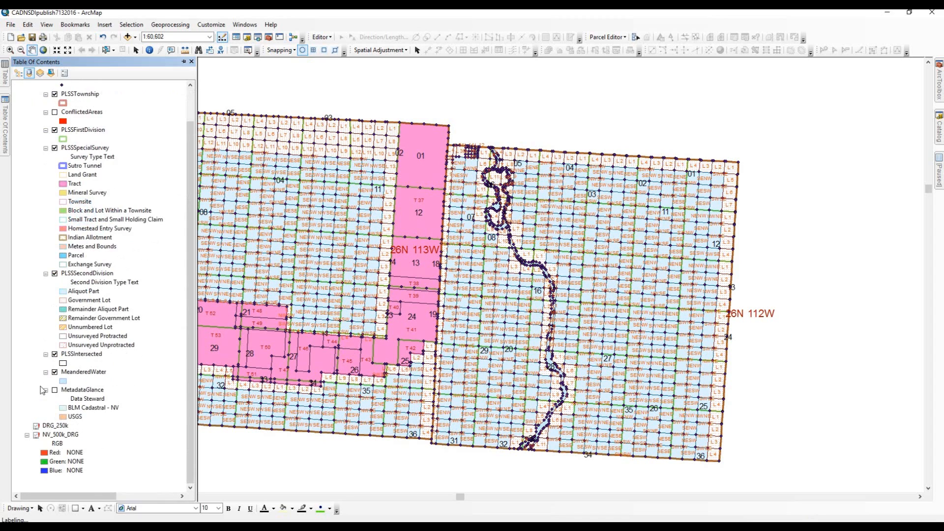
{"action": "left_click", "coordinate": [56, 426]}
{"action": "right_click", "coordinate": [57, 429]}
{"action": "left_click", "coordinate": [83, 243]}
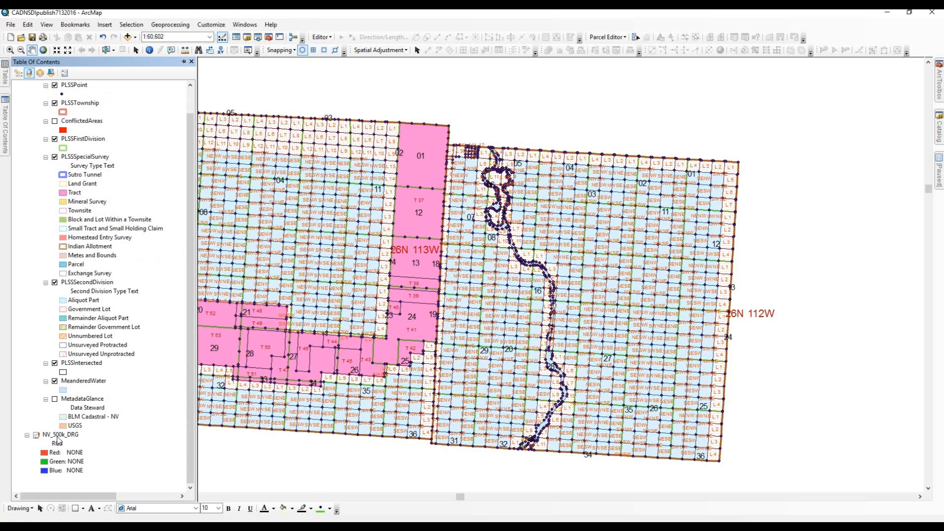
{"action": "right_click", "coordinate": [58, 434]}
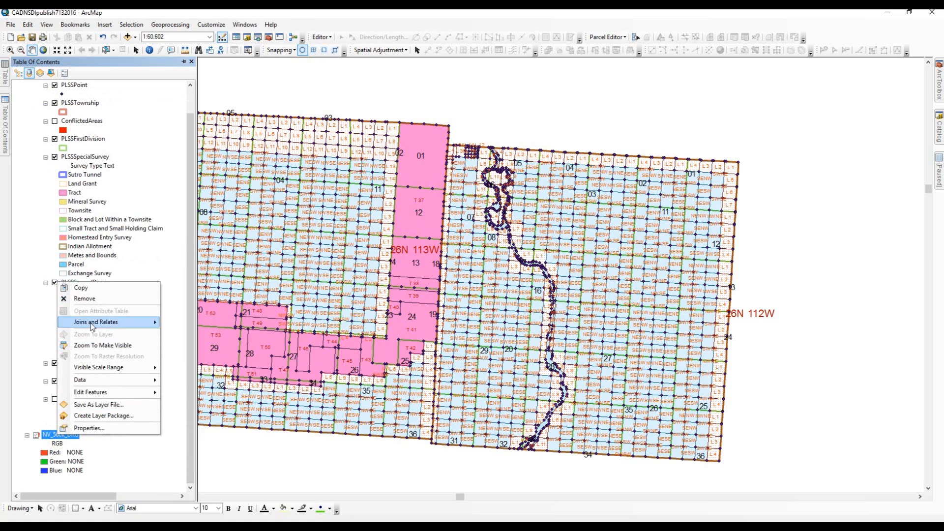
{"action": "left_click", "coordinate": [85, 299]}
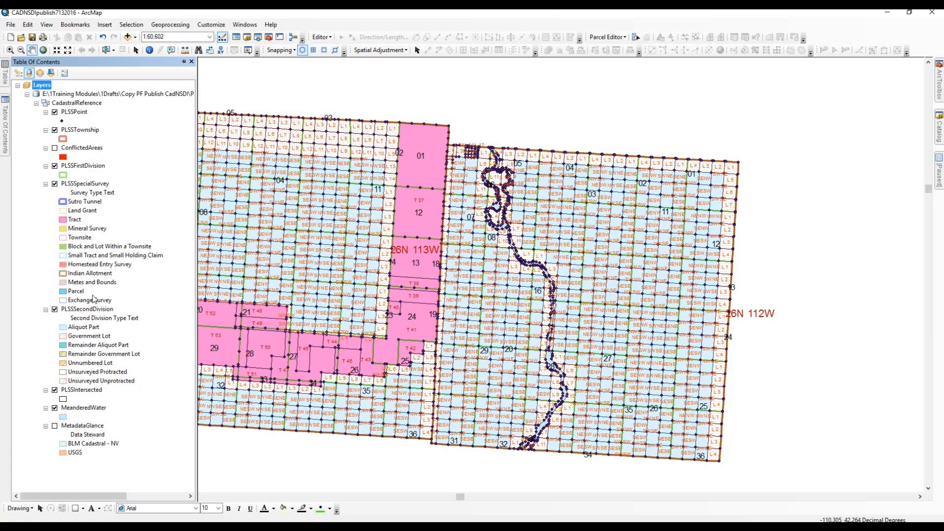
Hide the PLSSSecondDivision, PLSSIntersected and PLSSPoint layers, and toggle PLSSTownship off and back on.
{"action": "left_click", "coordinate": [55, 309]}
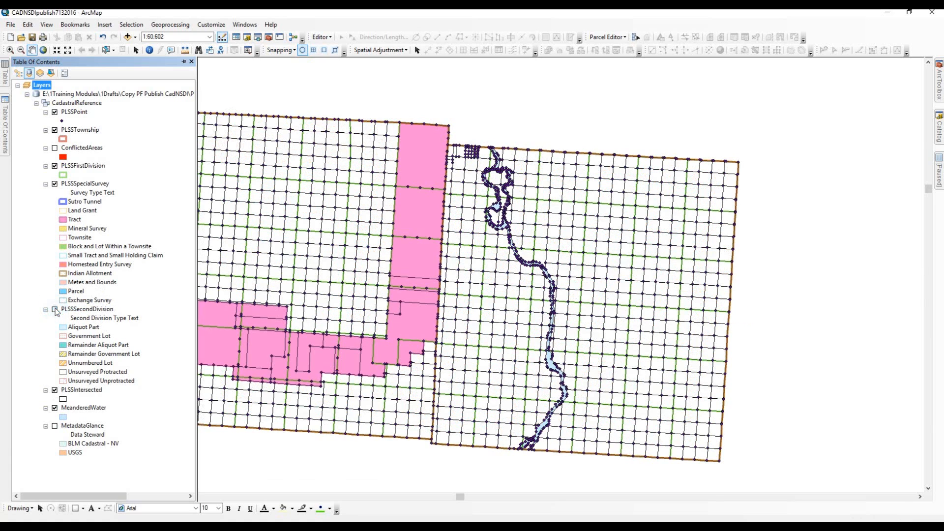
{"action": "left_click", "coordinate": [55, 390]}
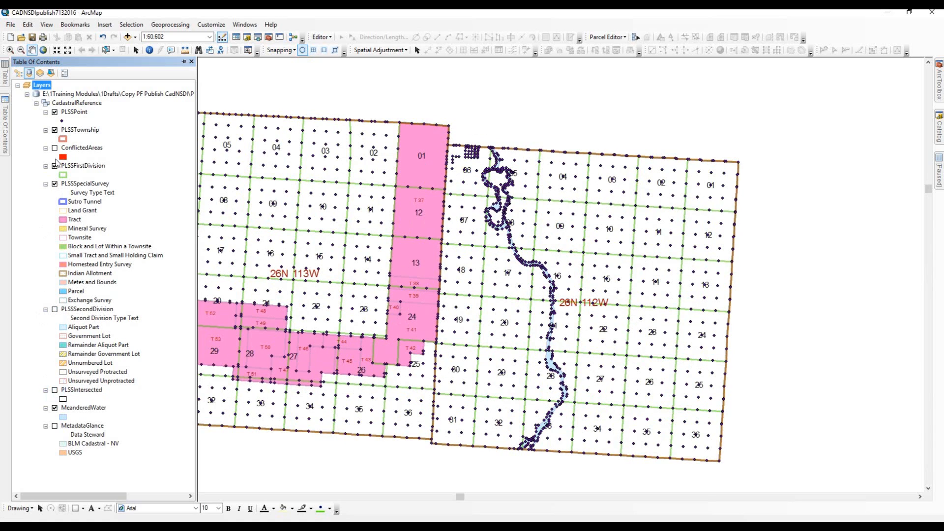
{"action": "left_click", "coordinate": [55, 112]}
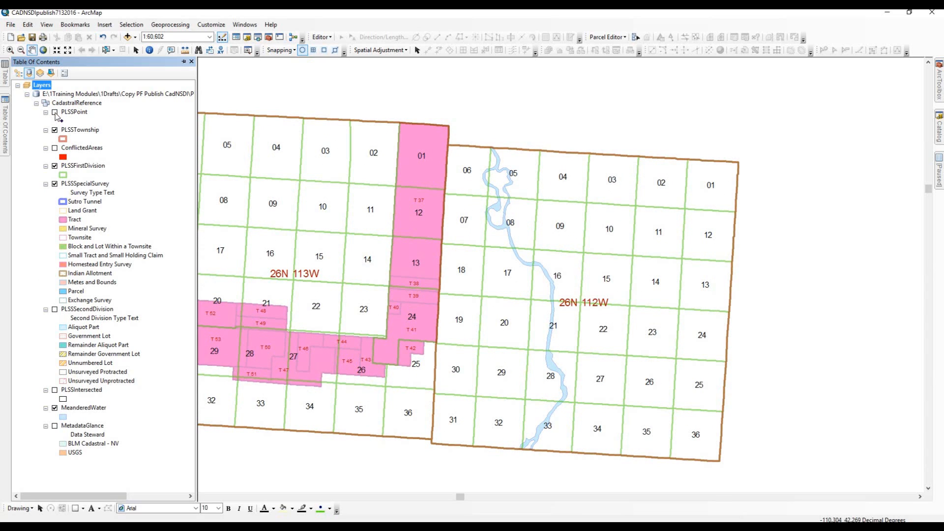
{"action": "left_click", "coordinate": [55, 131]}
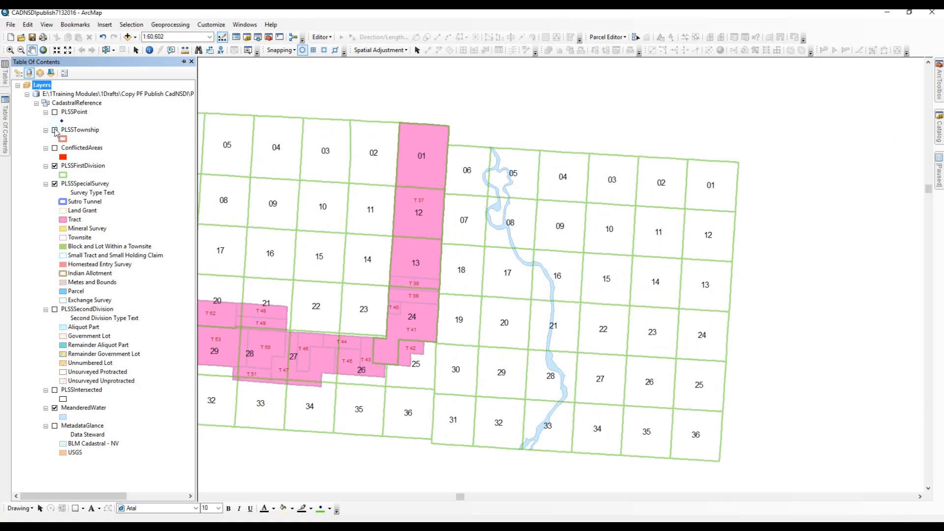
{"action": "left_click", "coordinate": [55, 130]}
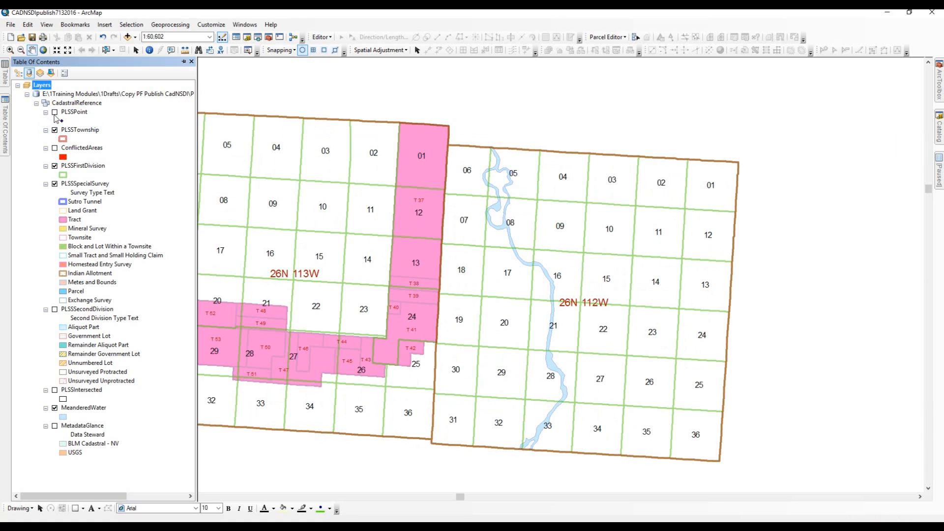
Turn the PLSSSecondDivision layer's display back on.
{"action": "left_click", "coordinate": [55, 309]}
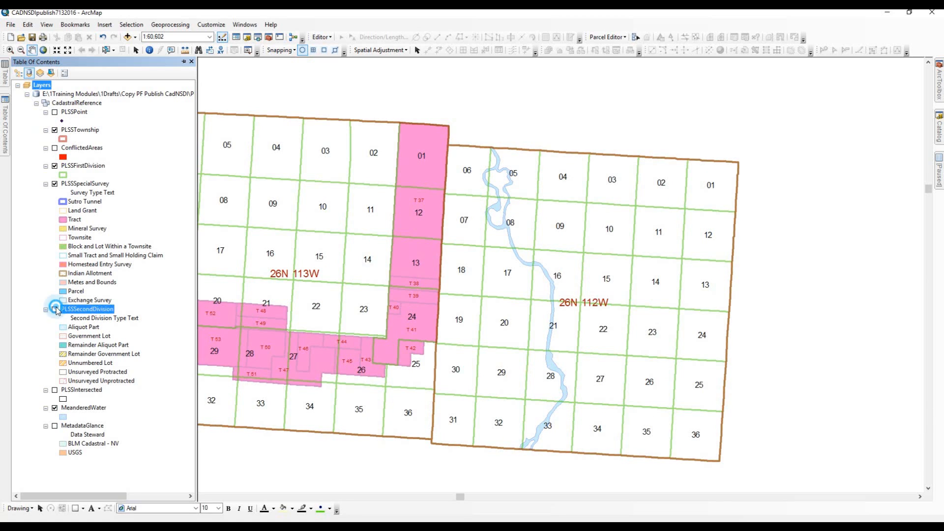